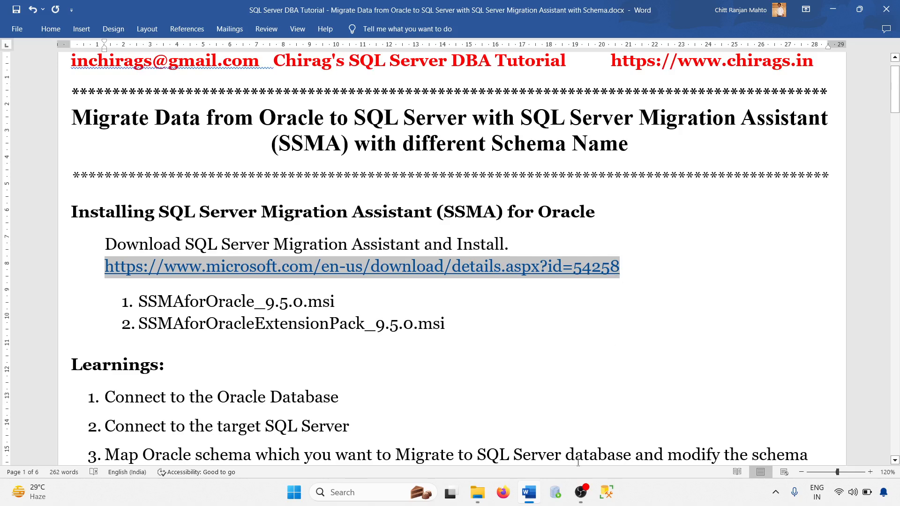
Switch from the Word tutorial notes to Firefox to follow the SSMA download link.
click(503, 492)
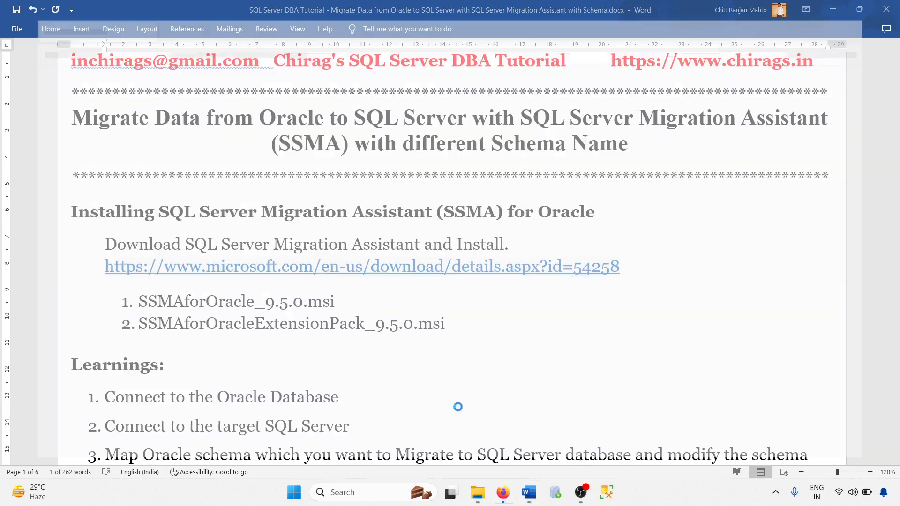
Go to the Microsoft SSMA for Oracle download page using the pasted URL.
text(https://www.microsoft.com/en-us/download/details.aspx?id=54258)
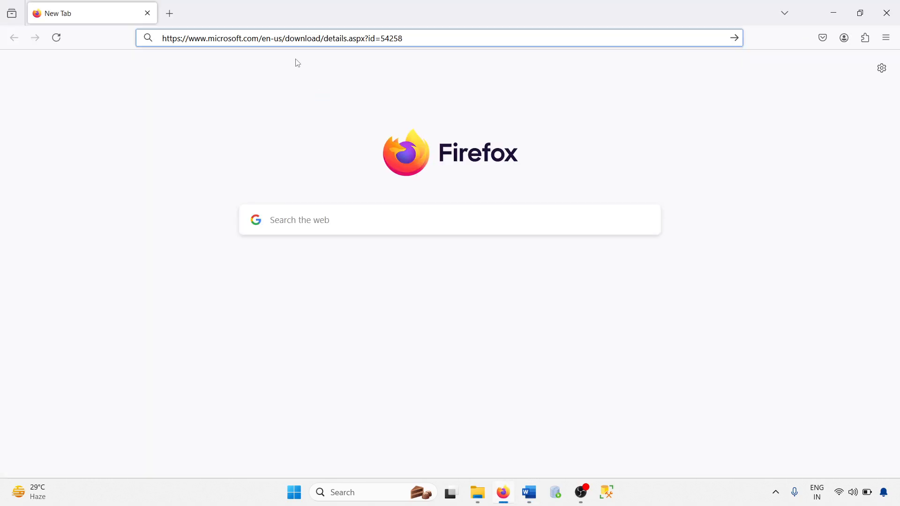
key(Return)
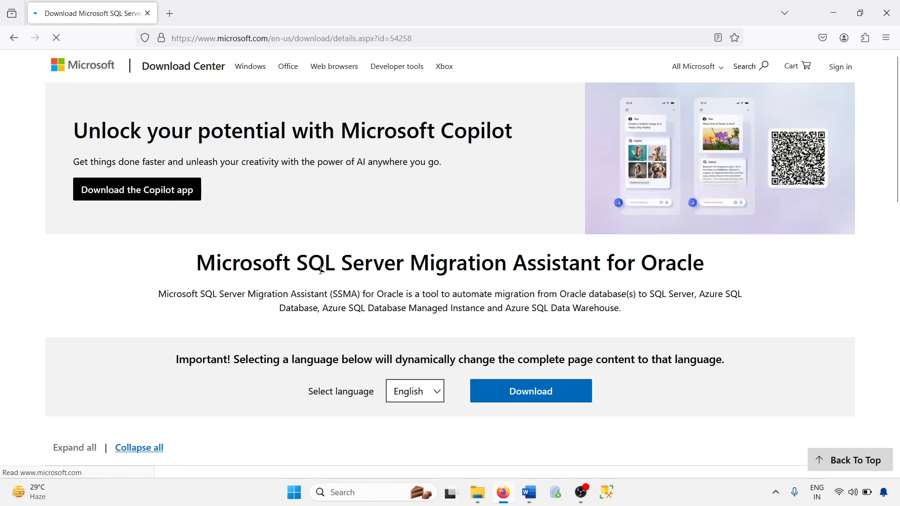
scroll(336, 133, down, 4)
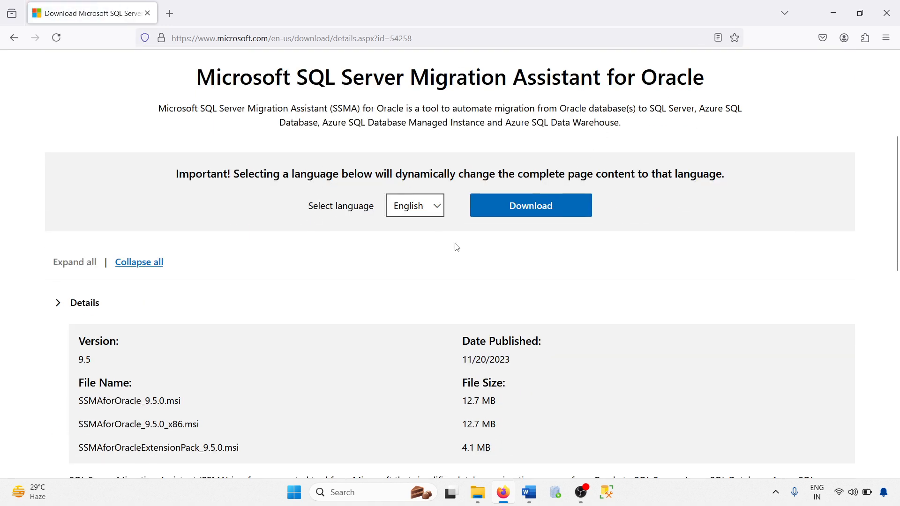
Download SSMAforOracle_9.5.0.msi and SSMAforOracleExtensionPack_9.5.0.msi into the tutorial folder.
click(528, 211)
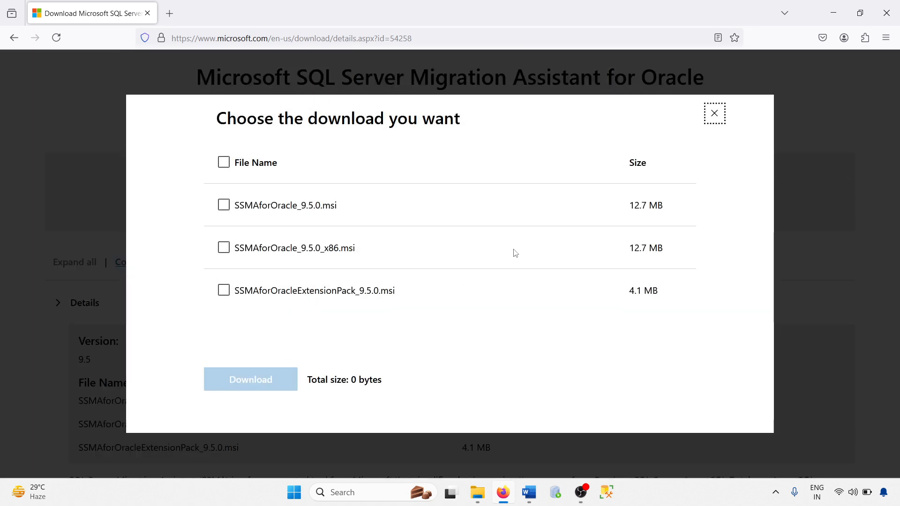
click(253, 207)
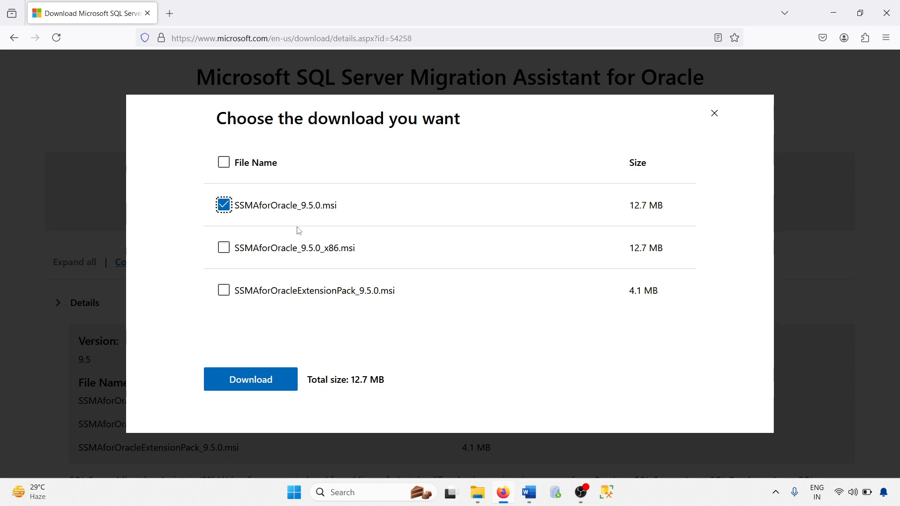
click(264, 292)
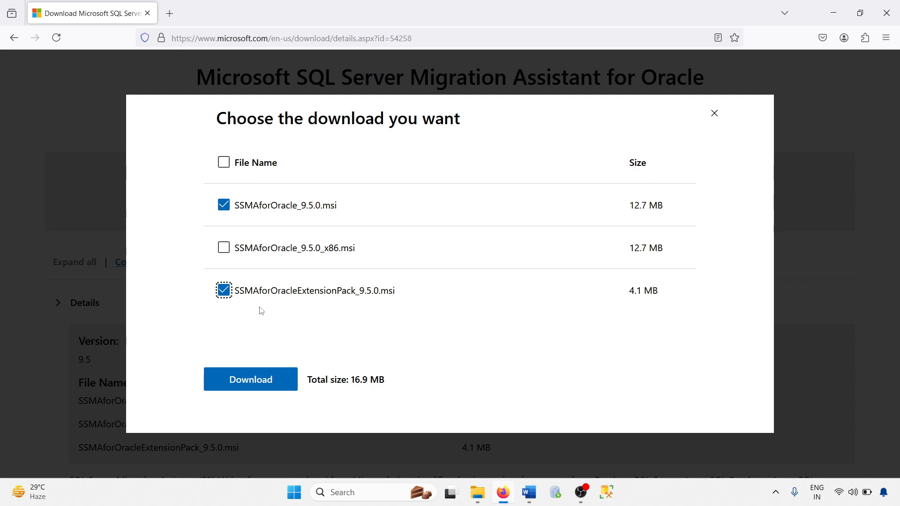
click(714, 114)
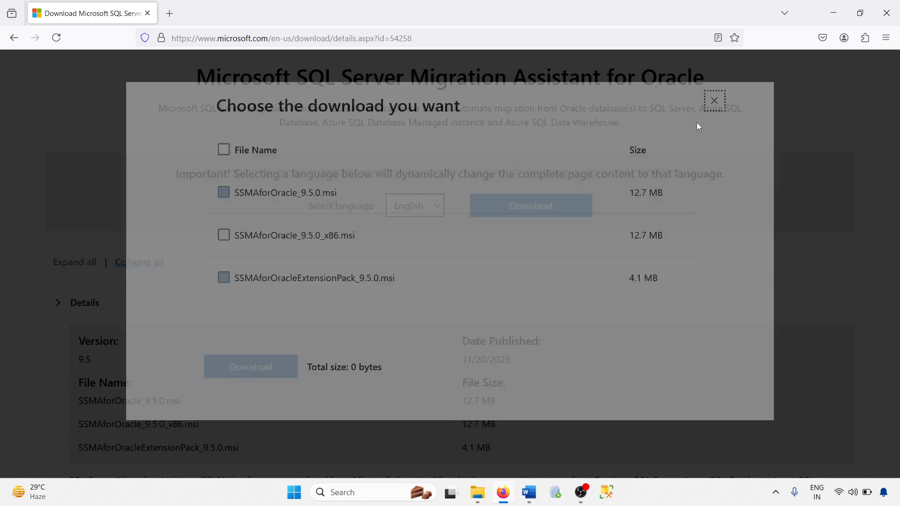
click(484, 498)
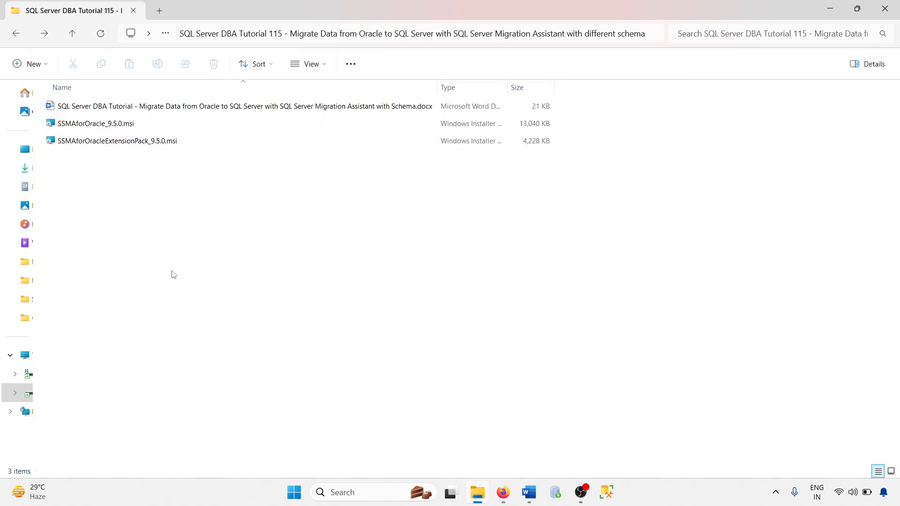
Run SSMAforOracleExtensionPack_9.5.0.msi, accept the licence and complete the Typical install's first step.
double_click(102, 143)
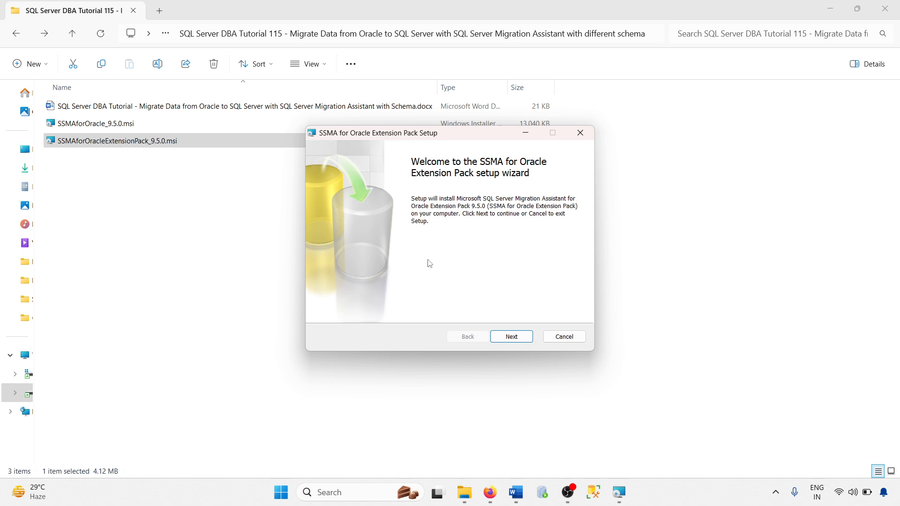
click(512, 337)
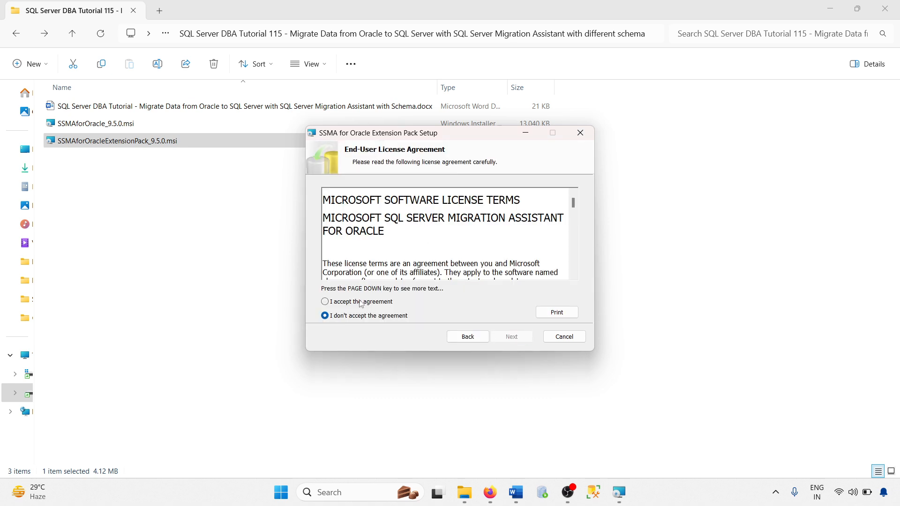
click(362, 302)
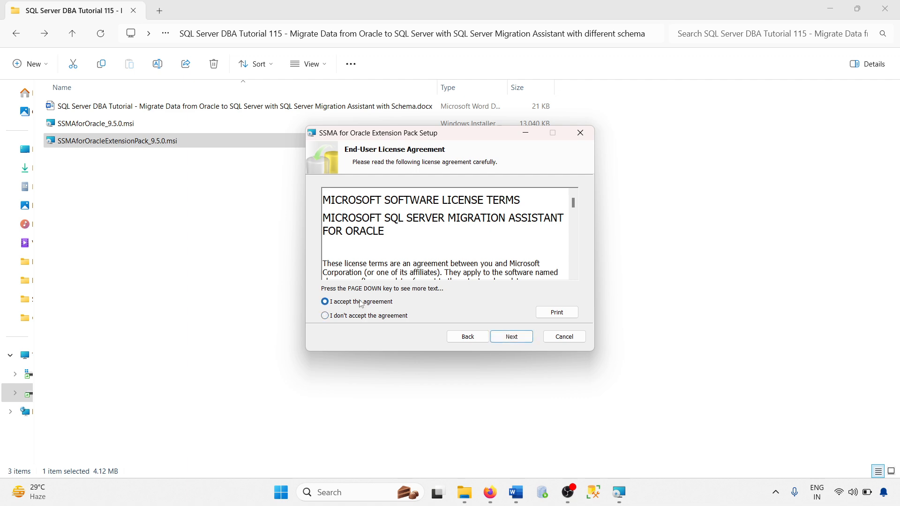
click(512, 337)
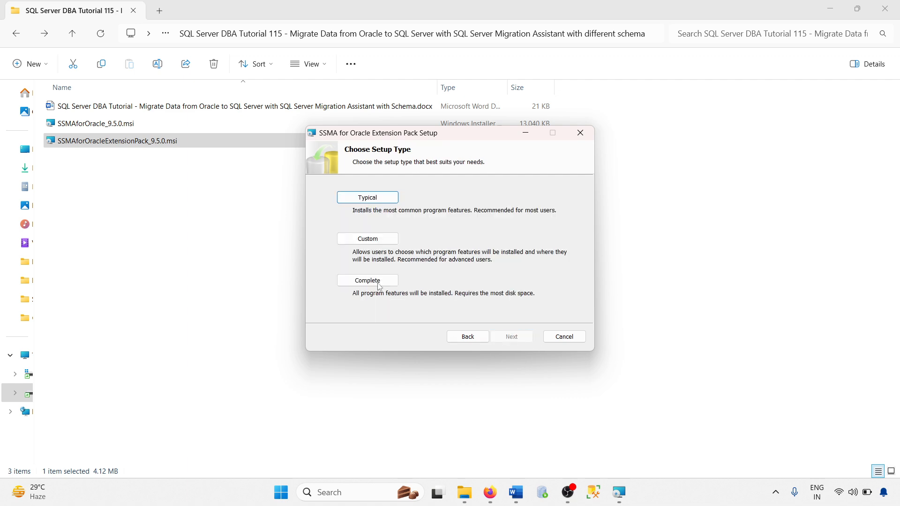
click(380, 197)
click(511, 337)
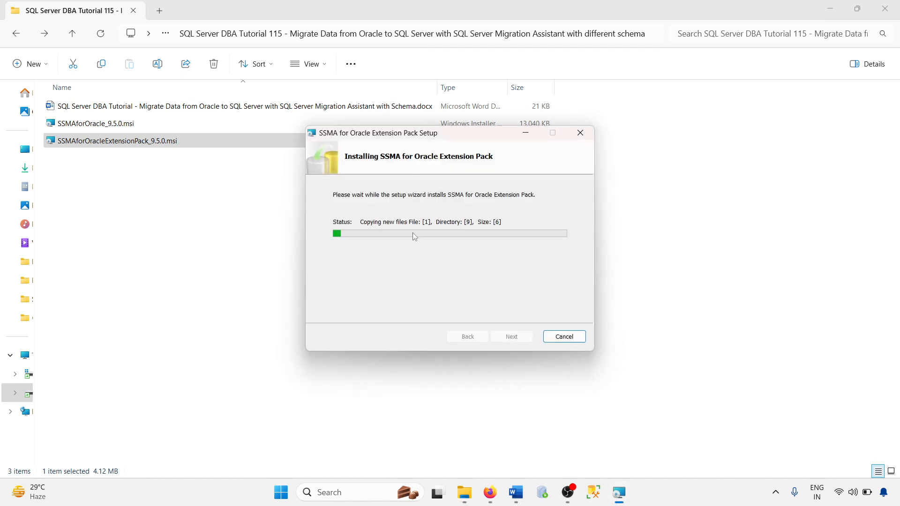
click(511, 336)
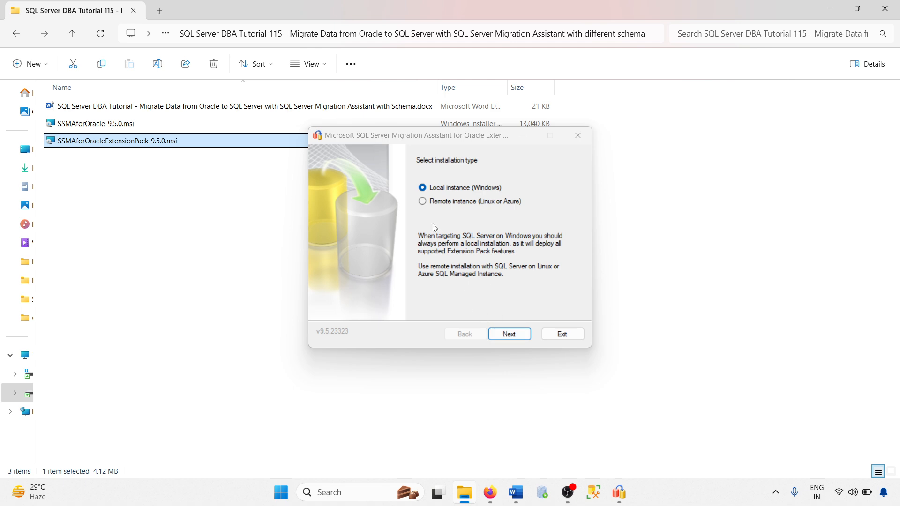
Target the CHIRAG-LAPPY\PRIMARYDB instance using Server Authentication with the login name and password.
click(505, 334)
click(470, 219)
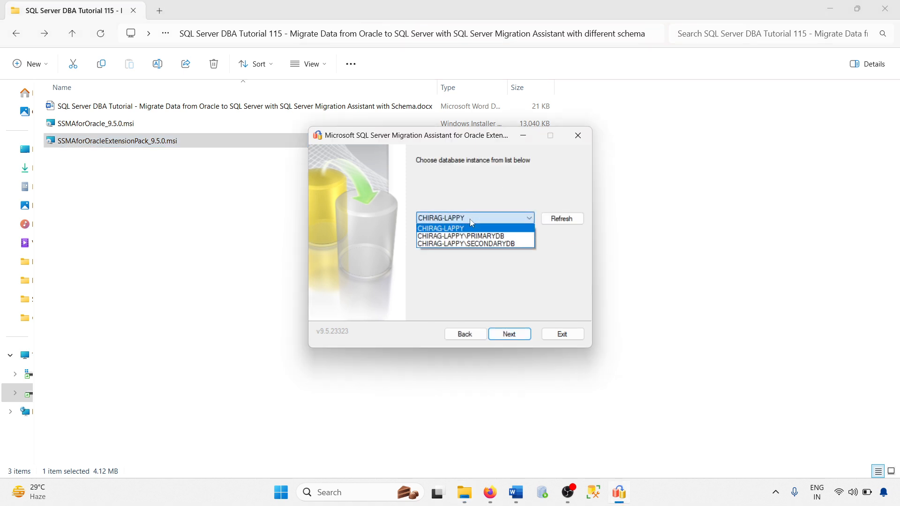
click(469, 236)
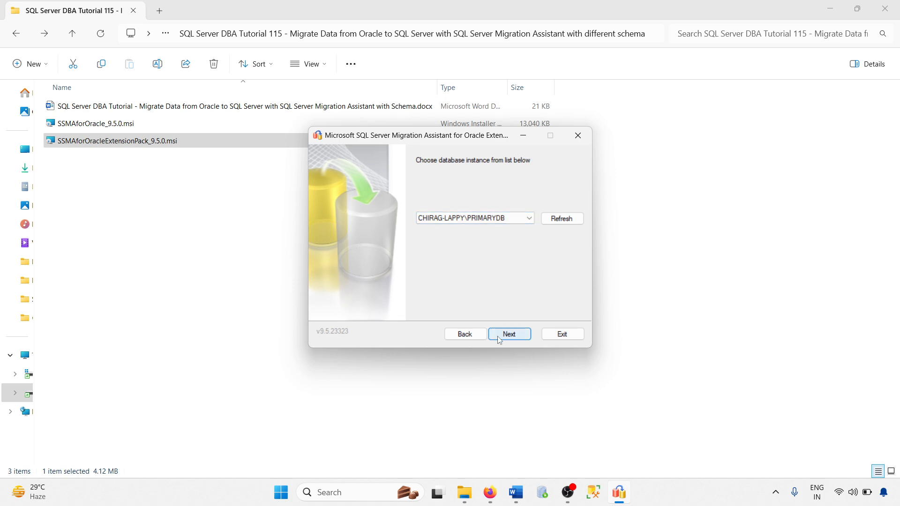
click(513, 338)
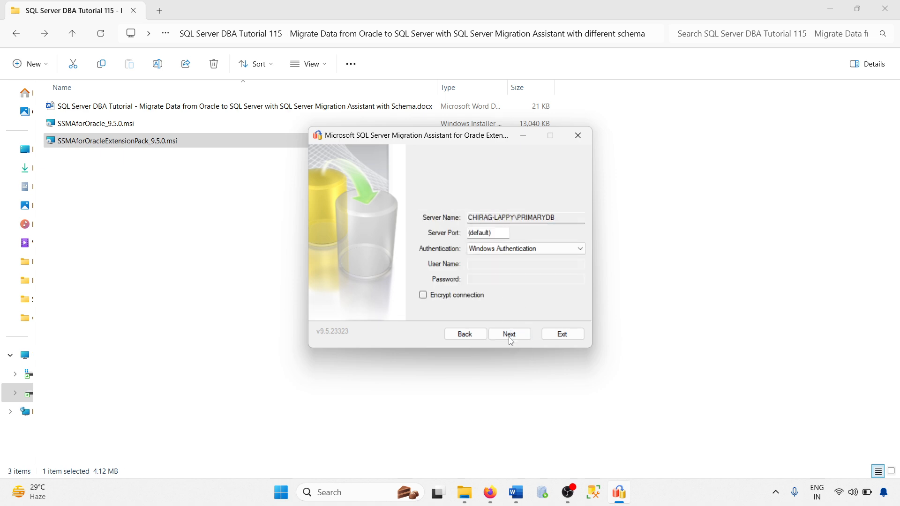
click(484, 251)
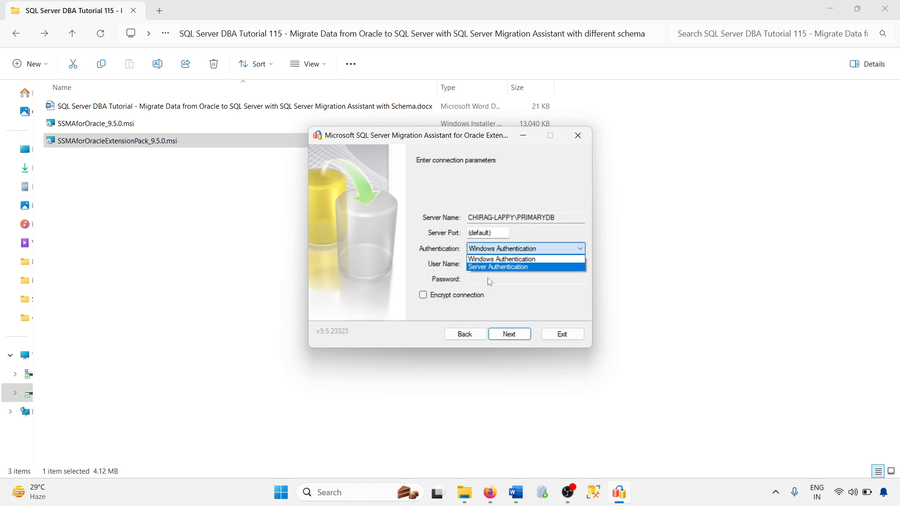
click(489, 266)
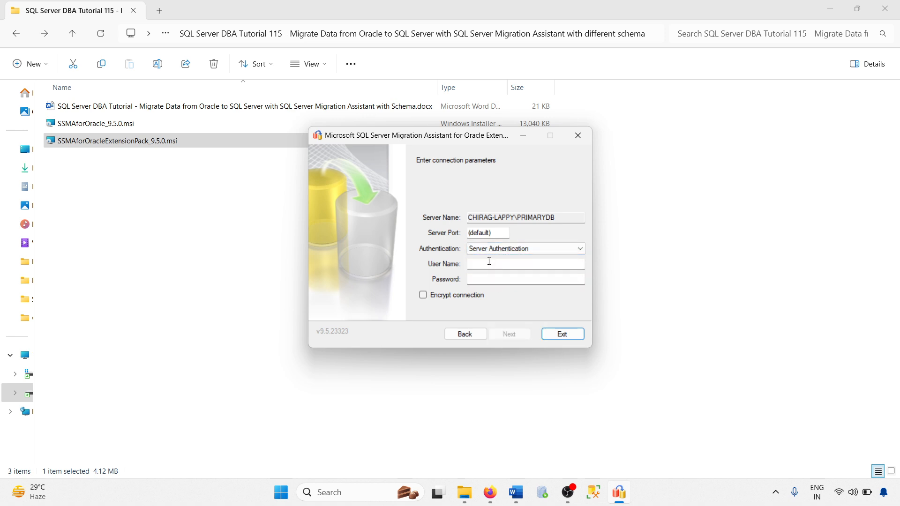
click(489, 262)
text(sa)
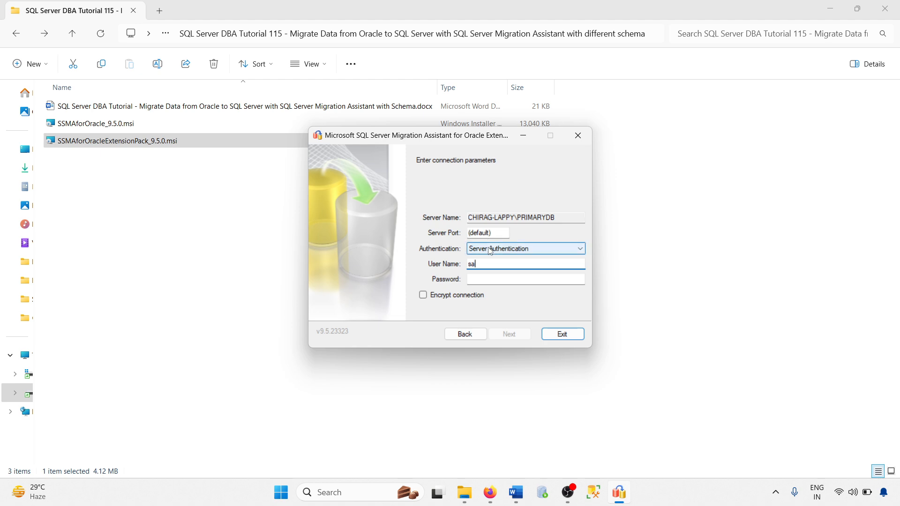
click(489, 249)
click(489, 249)
click(500, 280)
text(*)
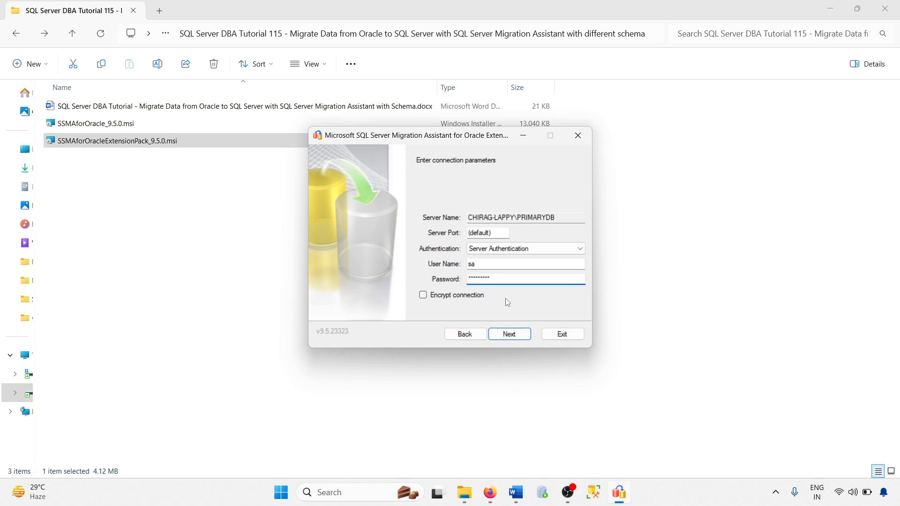
click(502, 338)
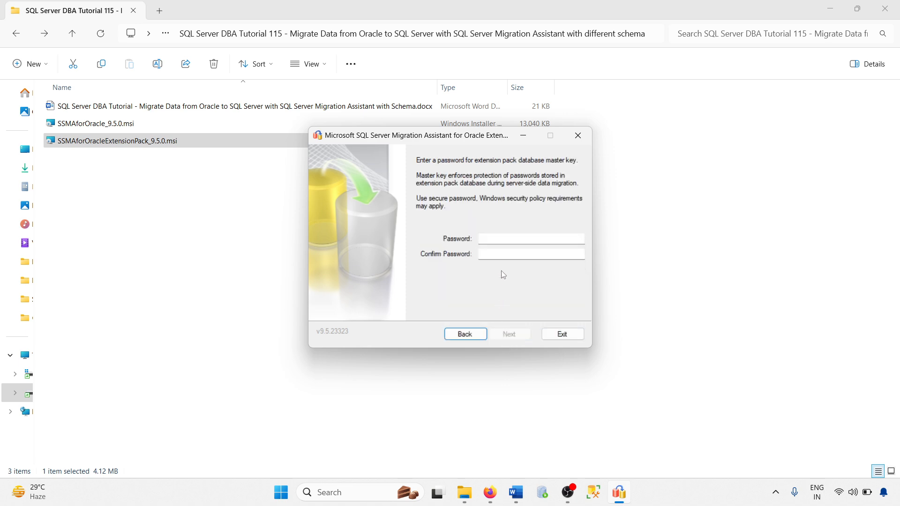
Set and confirm the master-key password, then install the Utilities Database and Extension Pack libraries.
click(502, 238)
key(Tab)
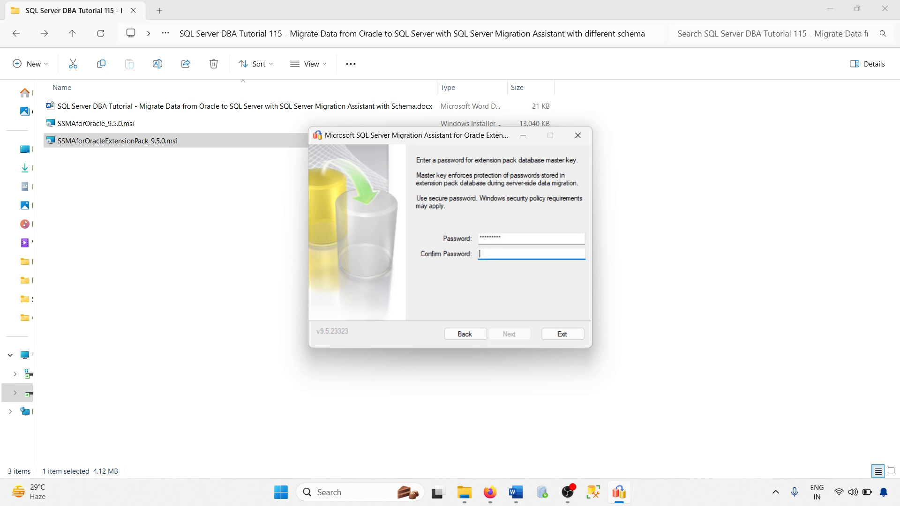
text(*********)
click(517, 334)
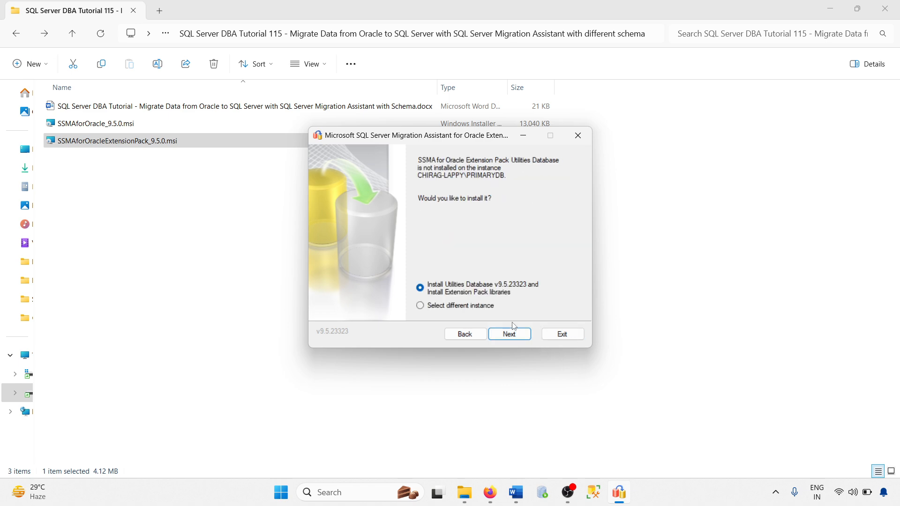
click(514, 332)
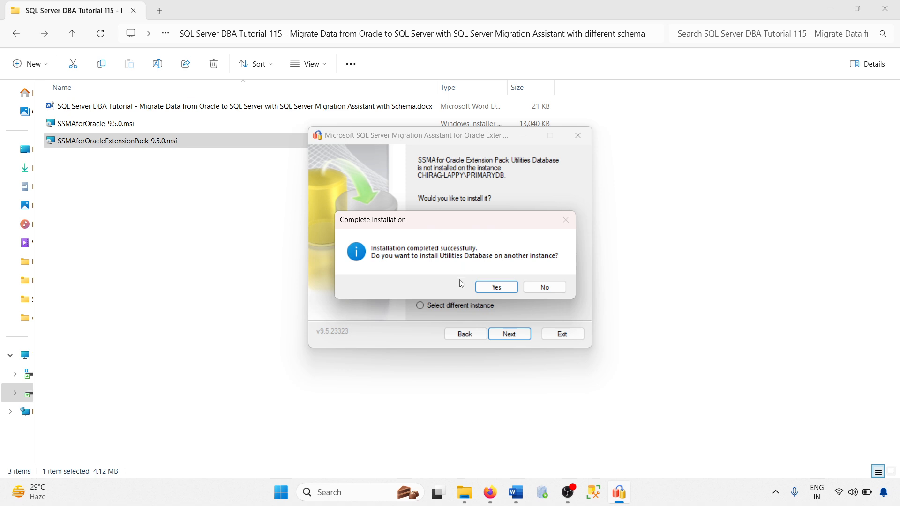
Decline installing on another instance and exit the extension pack installer.
click(545, 287)
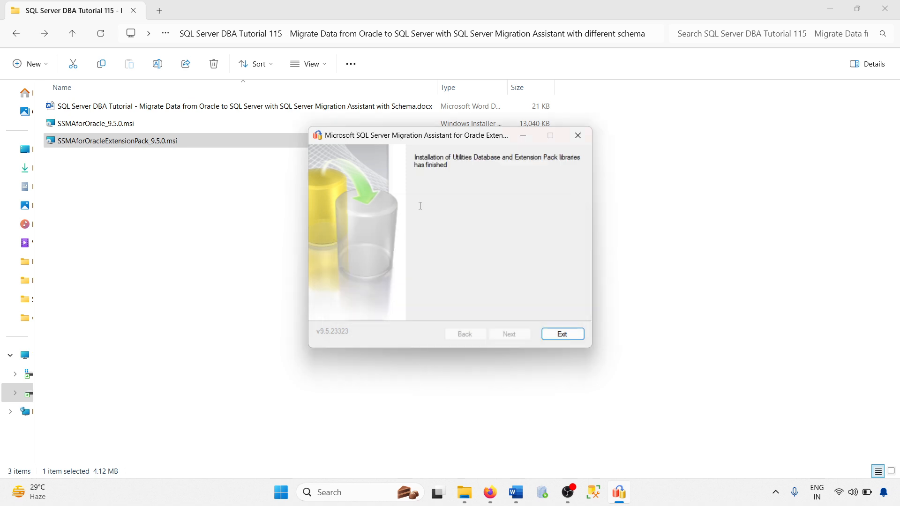
click(562, 334)
click(127, 226)
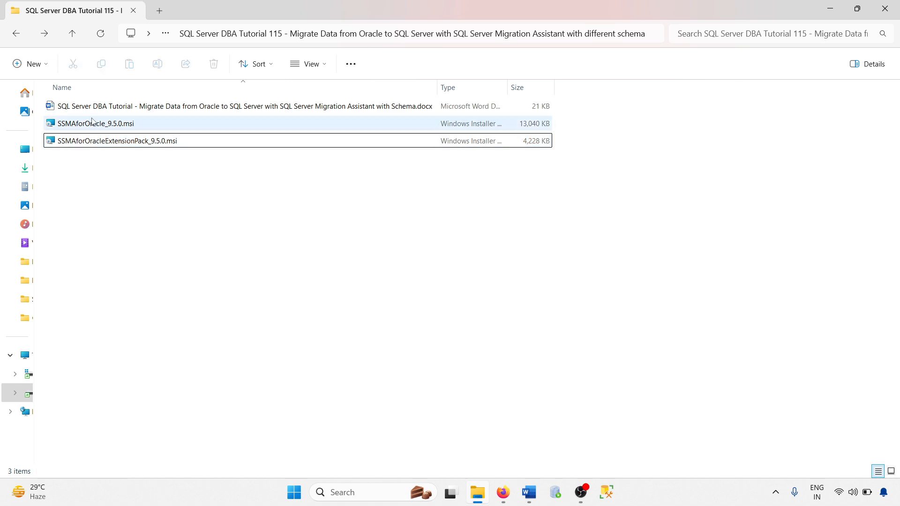
Install SSMA for Oracle 9.5.0 with the Typical features, then launch Oracle SQL Developer.
double_click(93, 126)
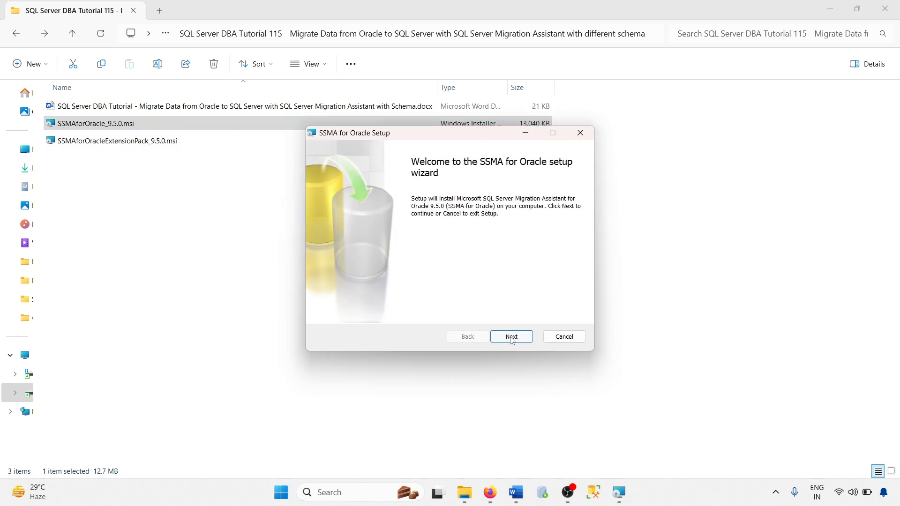
click(512, 338)
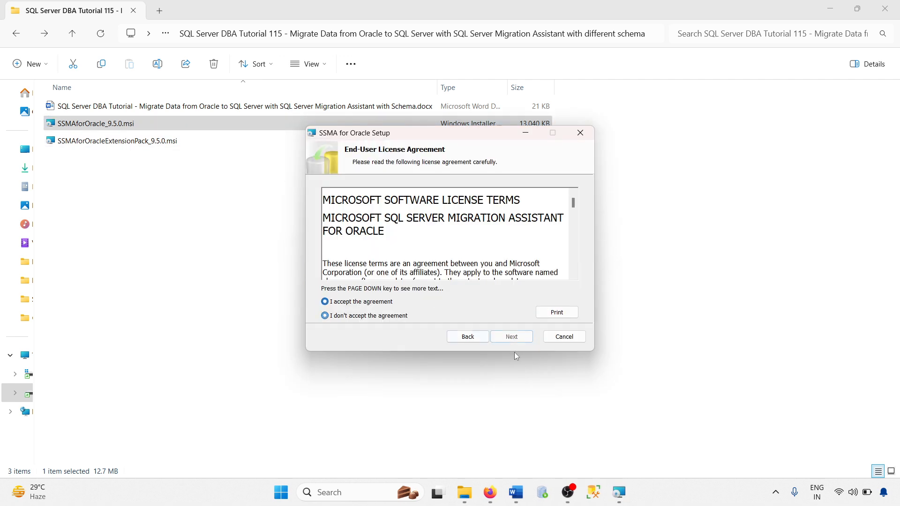
click(511, 337)
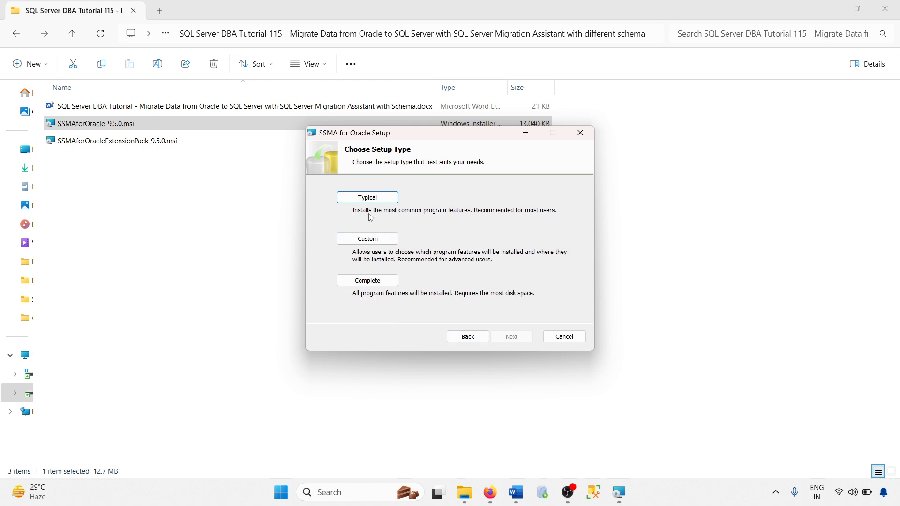
click(375, 198)
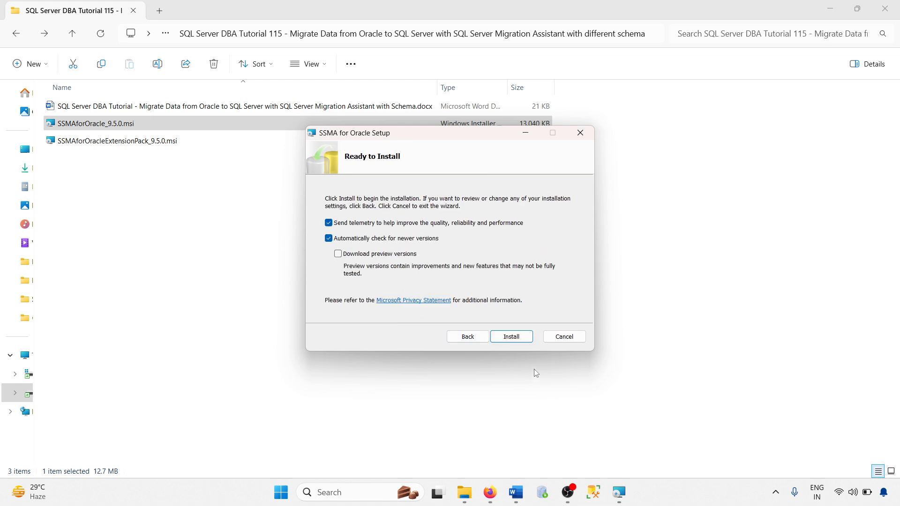
click(508, 338)
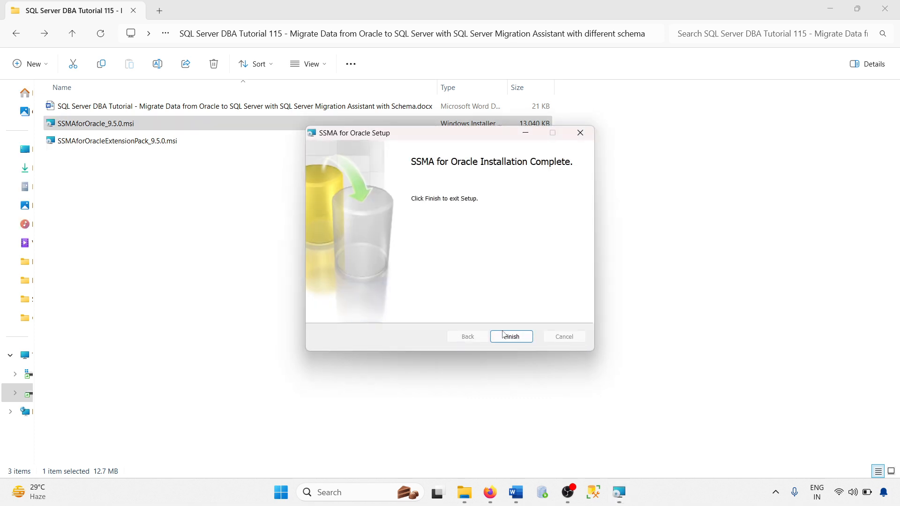
click(504, 335)
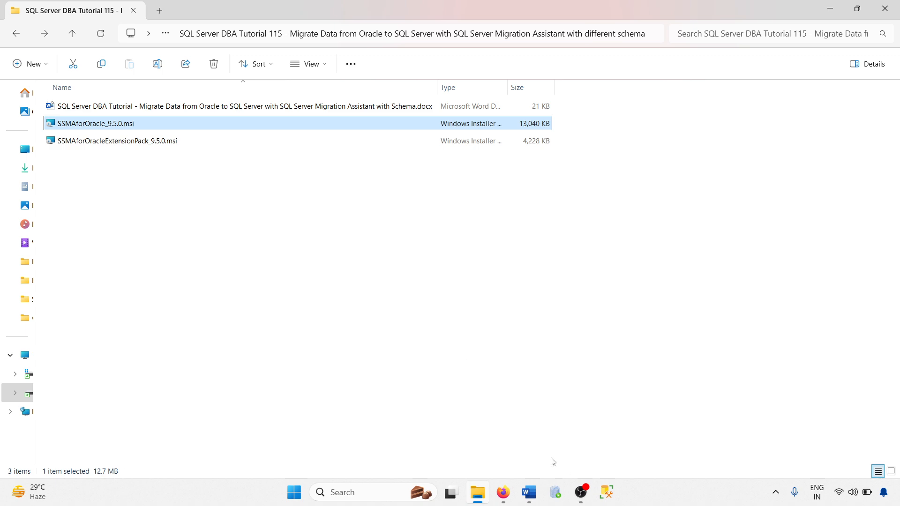
click(557, 494)
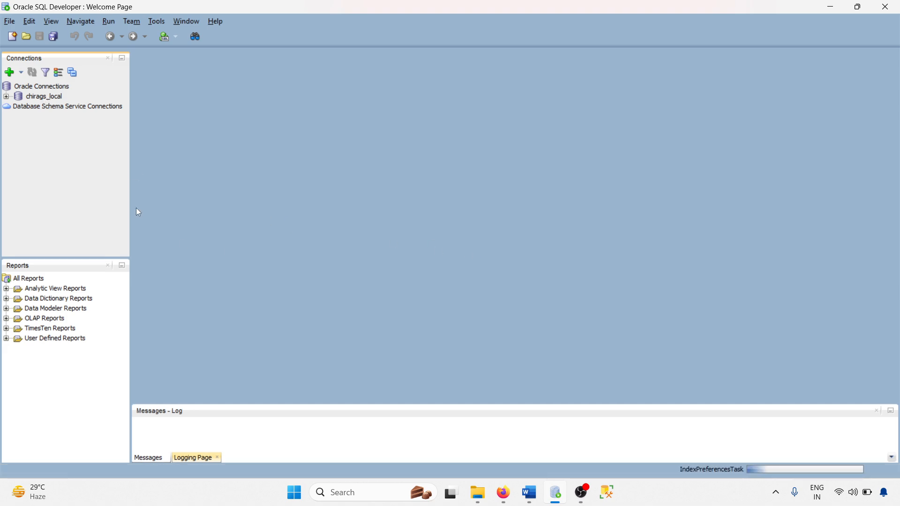
Connect to the chirags_local Oracle connection with its password.
double_click(43, 96)
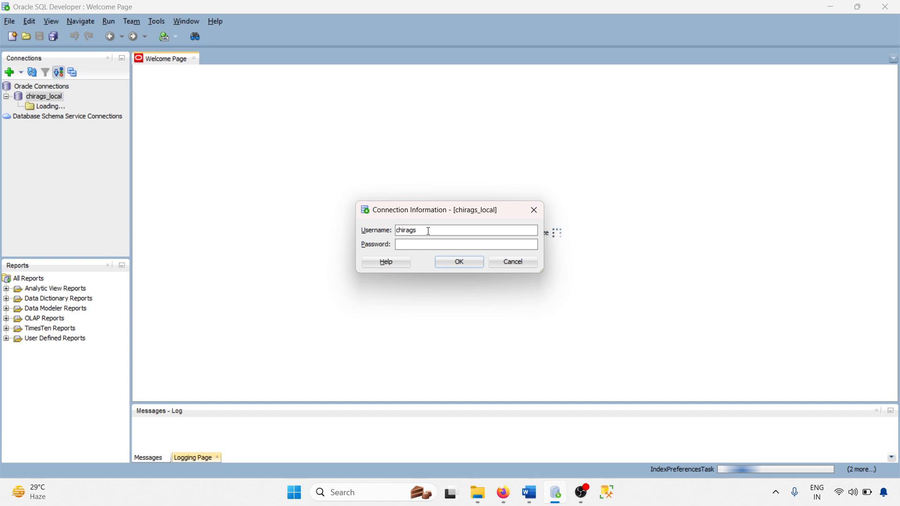
double_click(428, 231)
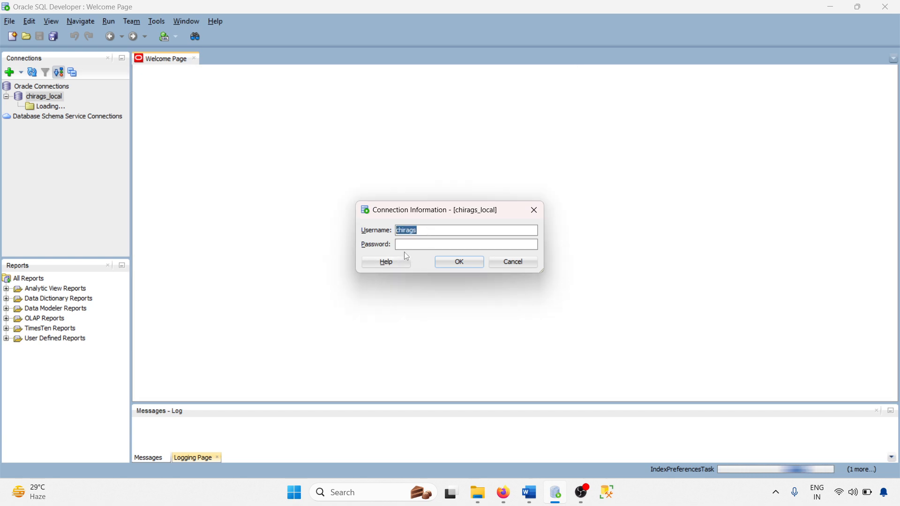
click(404, 245)
key(ctrl+v)
click(458, 262)
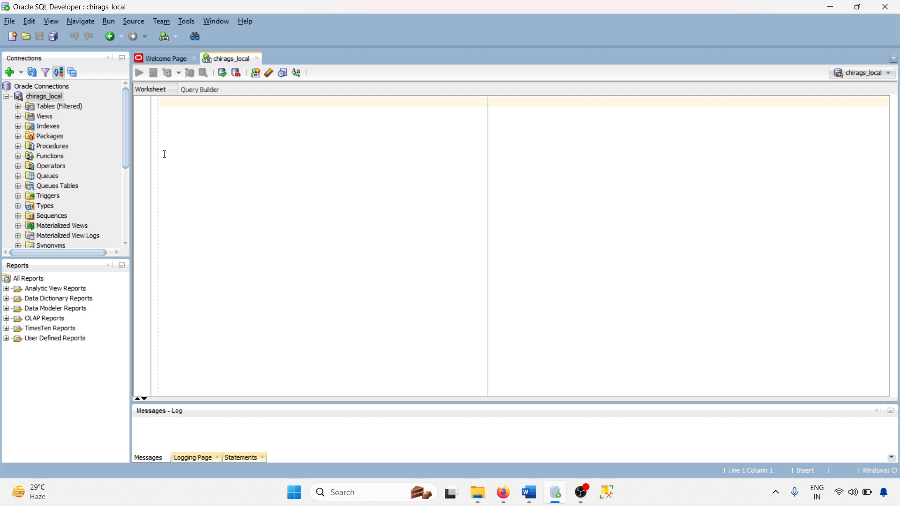
View the DEPARTMENTS table's data, browse the schema's views and procedures, then launch SSMS.
click(19, 107)
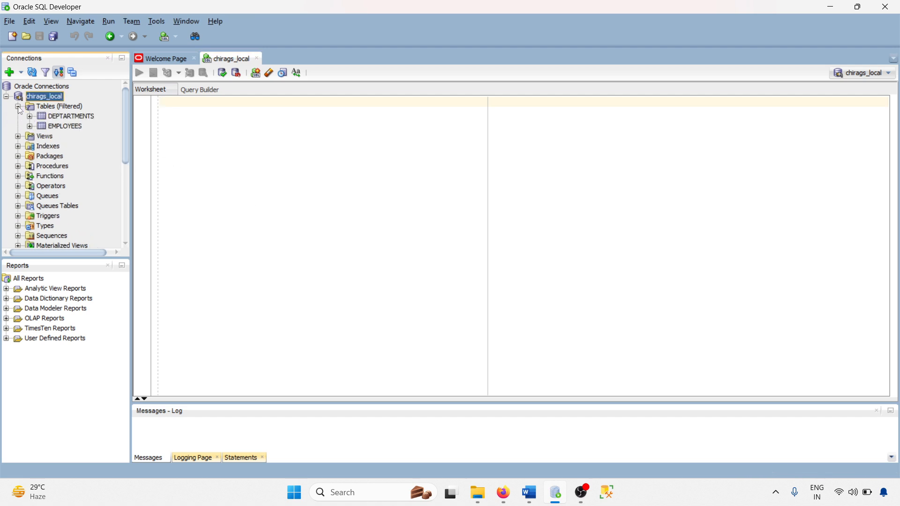
click(67, 116)
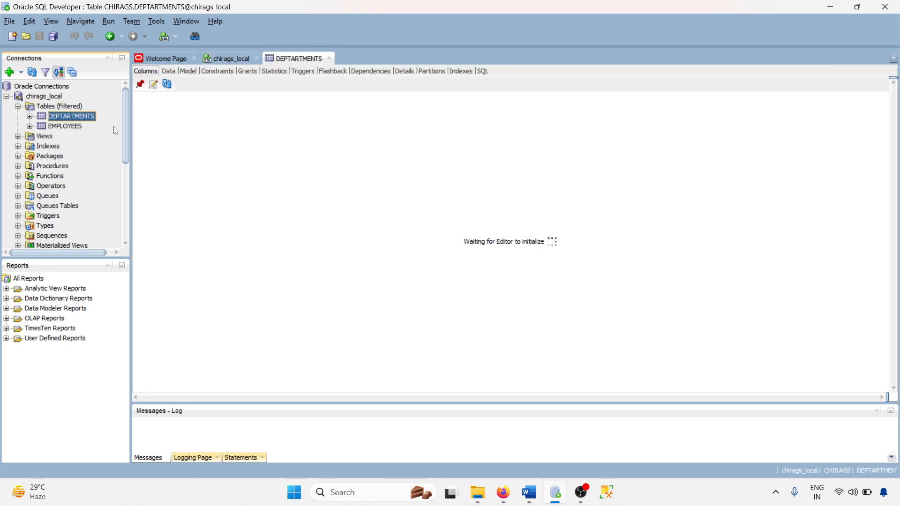
right_click(68, 115)
click(113, 133)
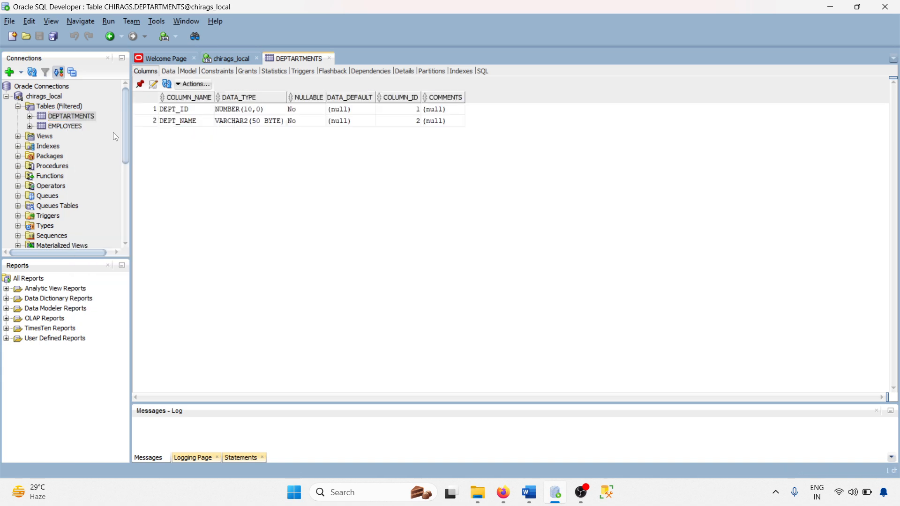
click(169, 71)
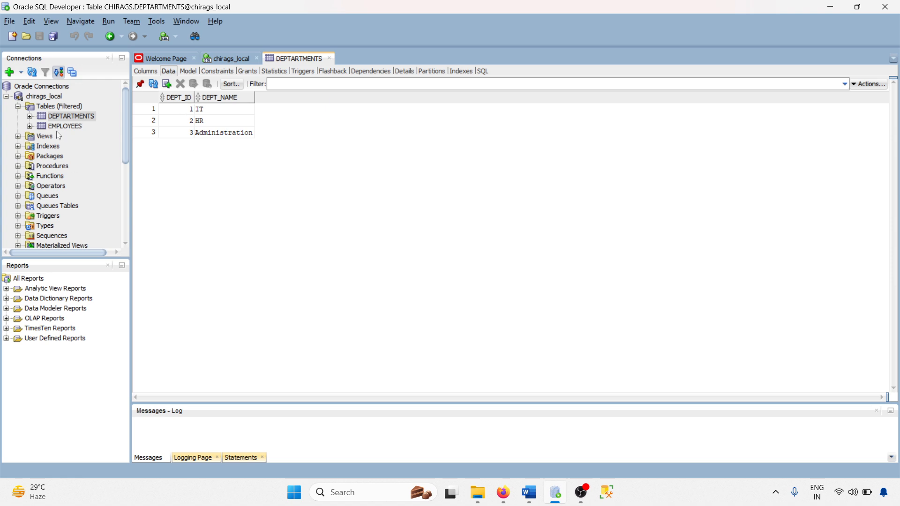
click(19, 136)
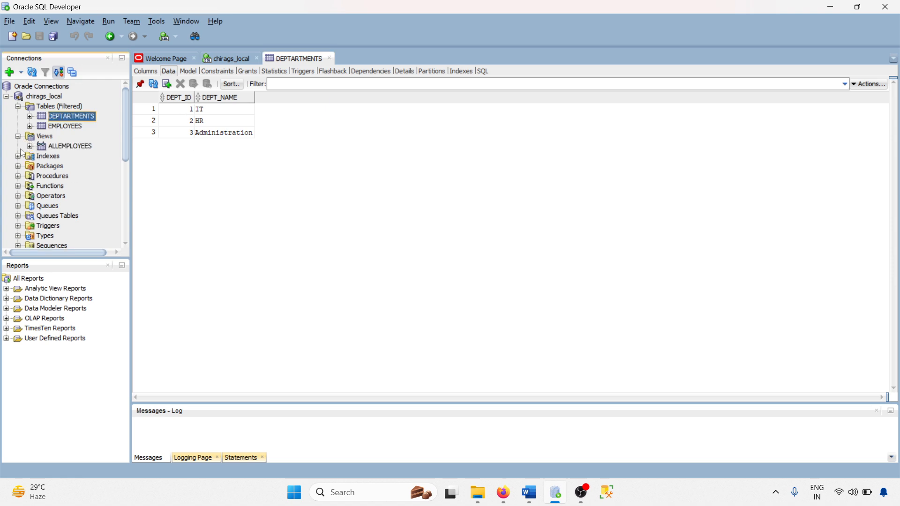
click(18, 176)
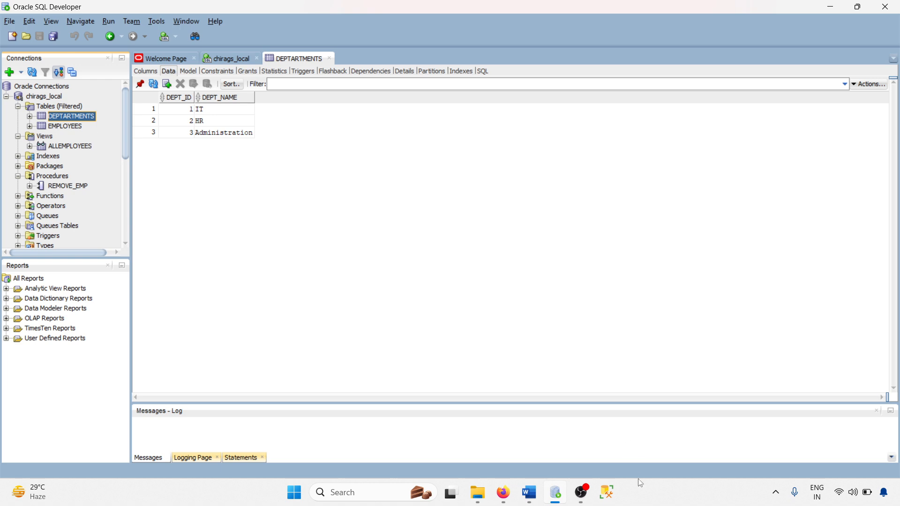
click(605, 498)
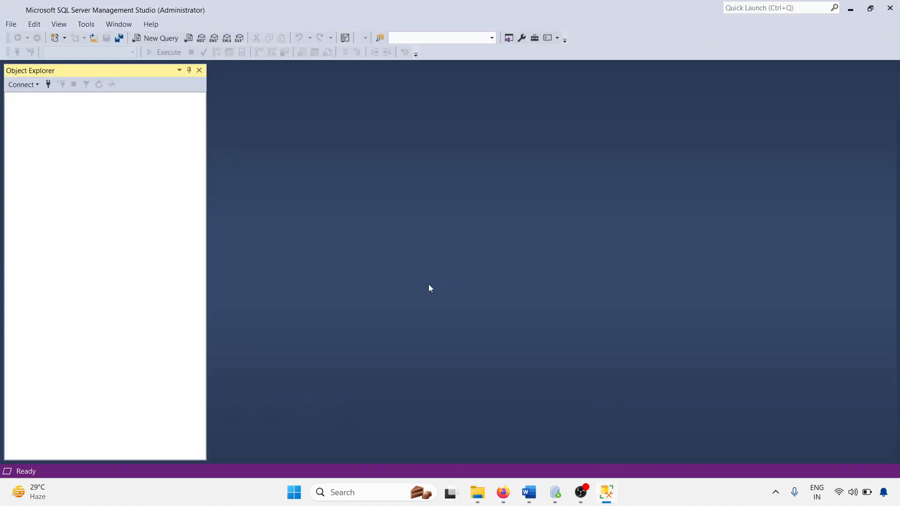
Connect SSMS to CHIRAG-LAPPY\PRIMARYDB and expand Databases to show sysdb and testdbc.
click(436, 216)
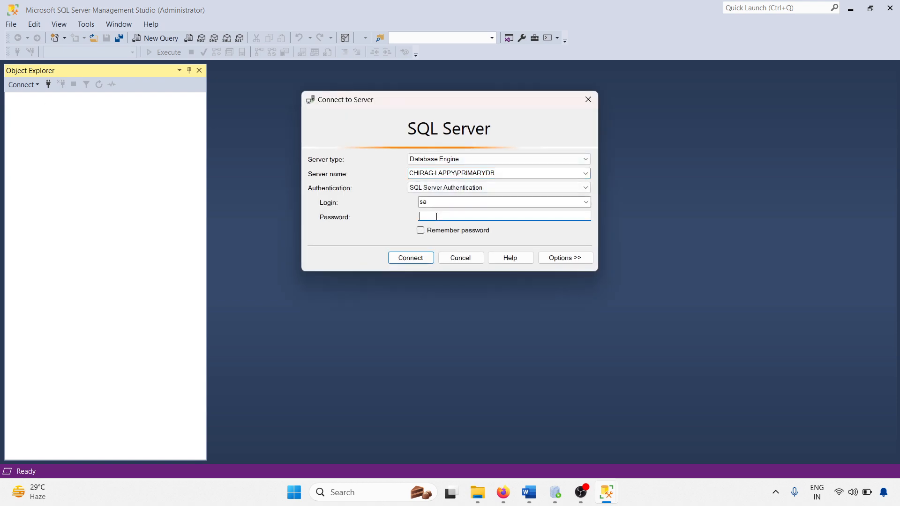
key(Return)
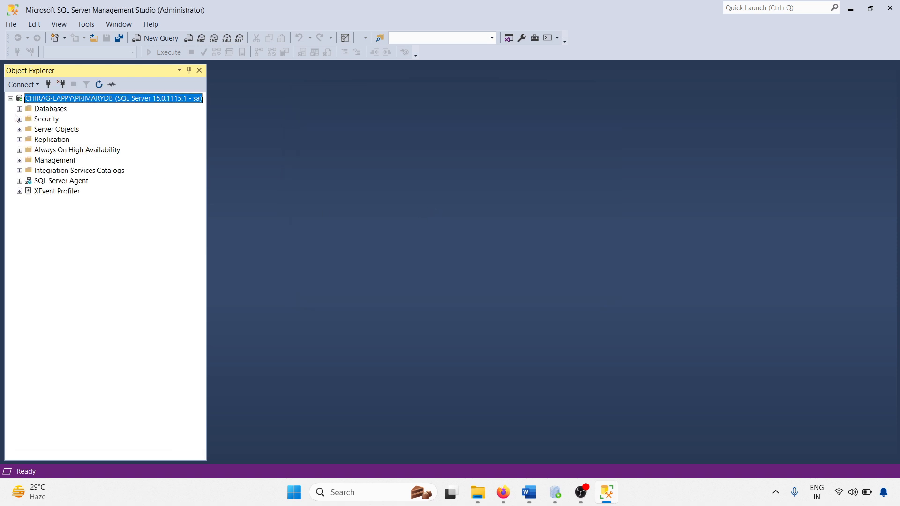
click(19, 109)
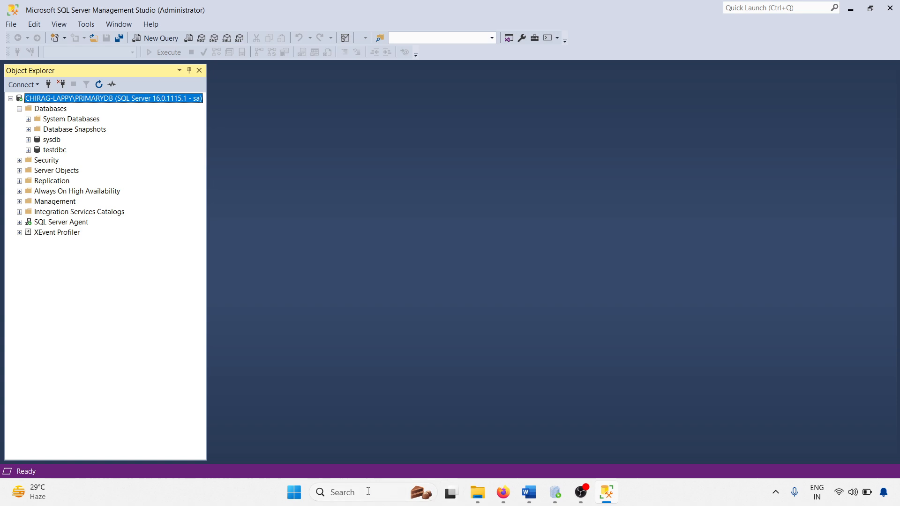
click(344, 492)
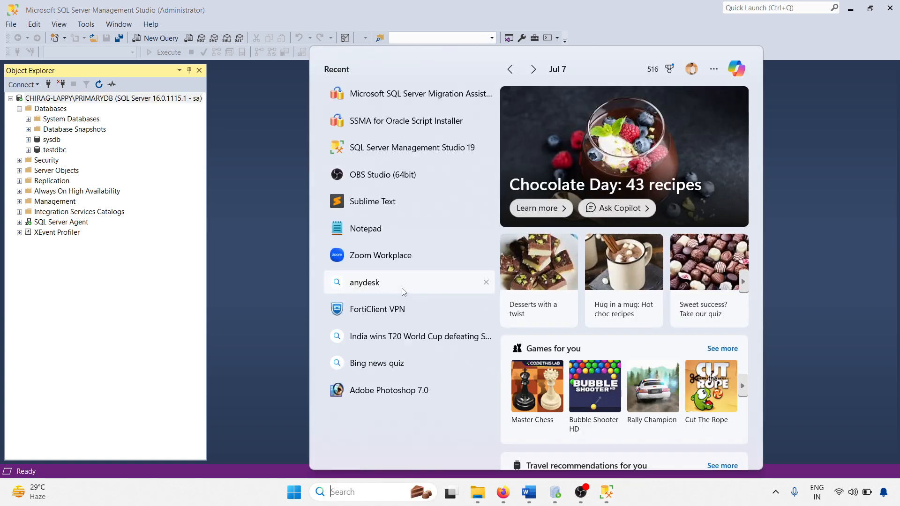
Start Microsoft SQL Server Migration Assistant for Oracle from Recent and close the SSMS update toast.
click(412, 93)
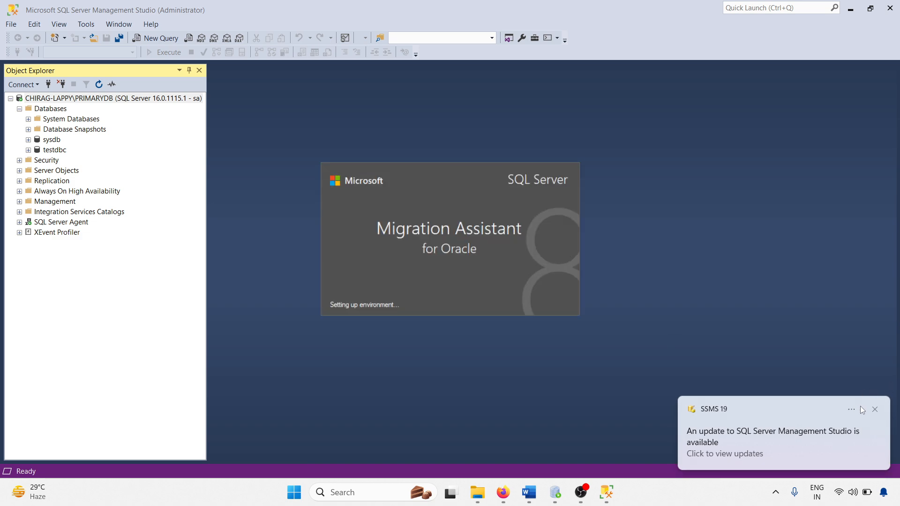
click(875, 410)
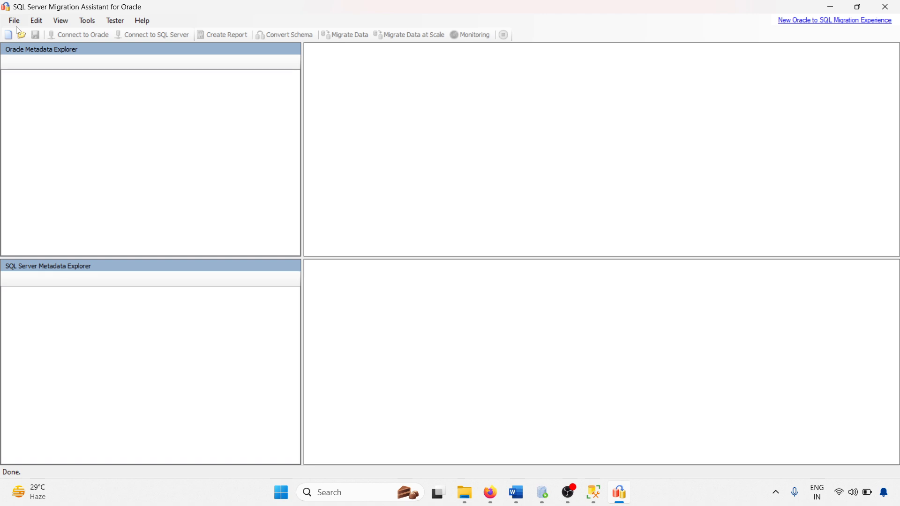
Create the project SqlMigration4 in the SSMAProjects folder, migrating to SQL Server 2022.
click(15, 21)
click(28, 32)
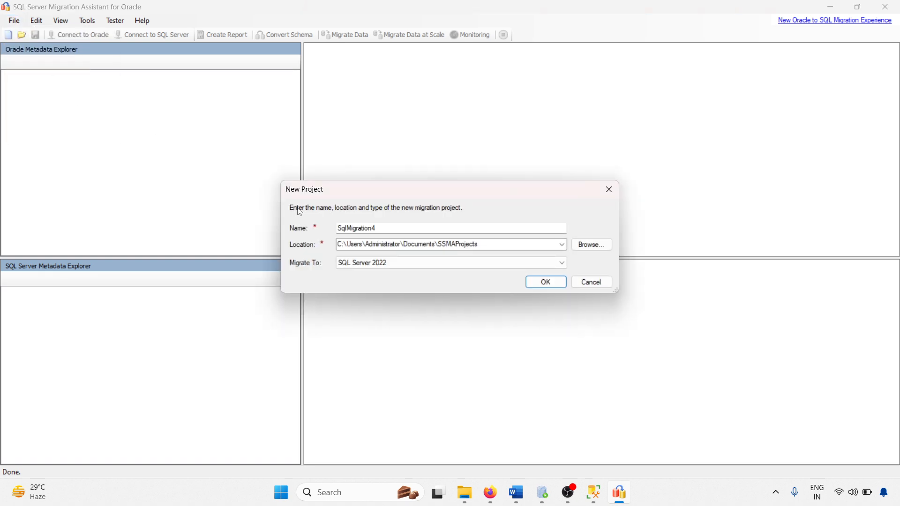
click(380, 229)
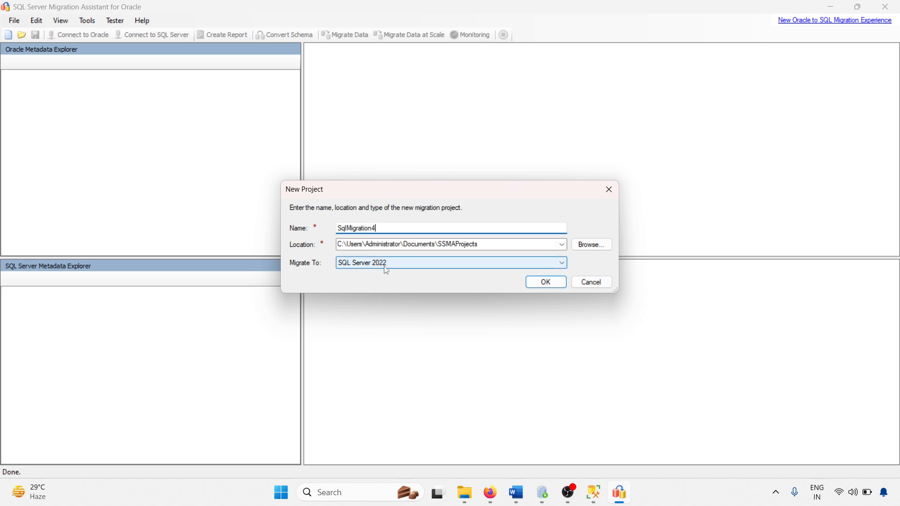
key(Return)
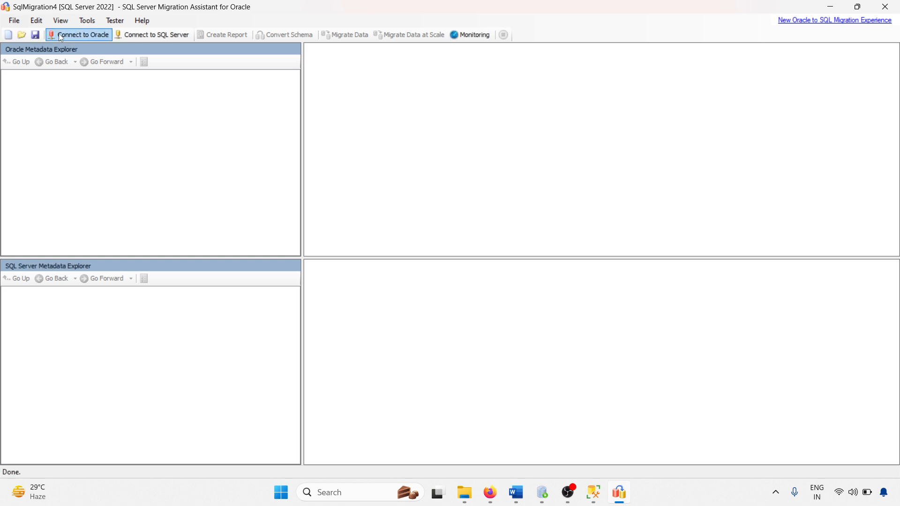
Connect to Oracle at localhost, port 1521, SID orcl, using the account password.
click(74, 36)
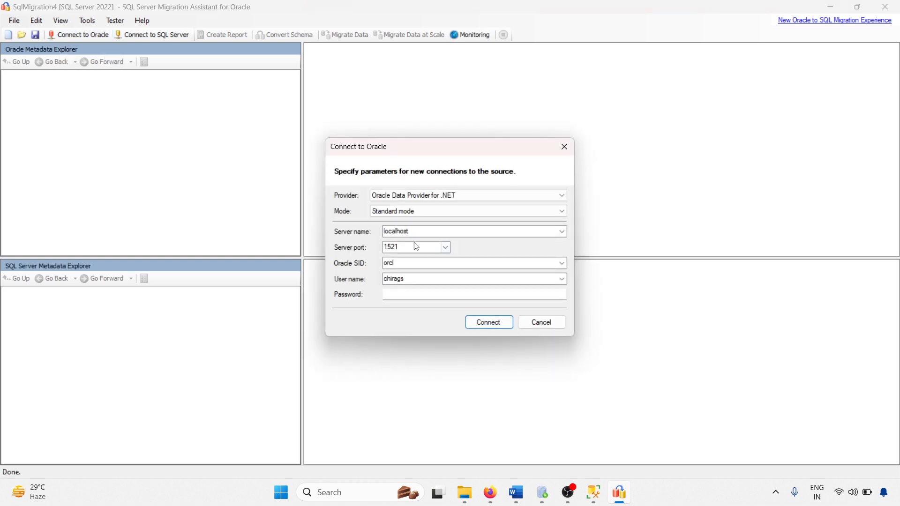
click(408, 265)
click(415, 279)
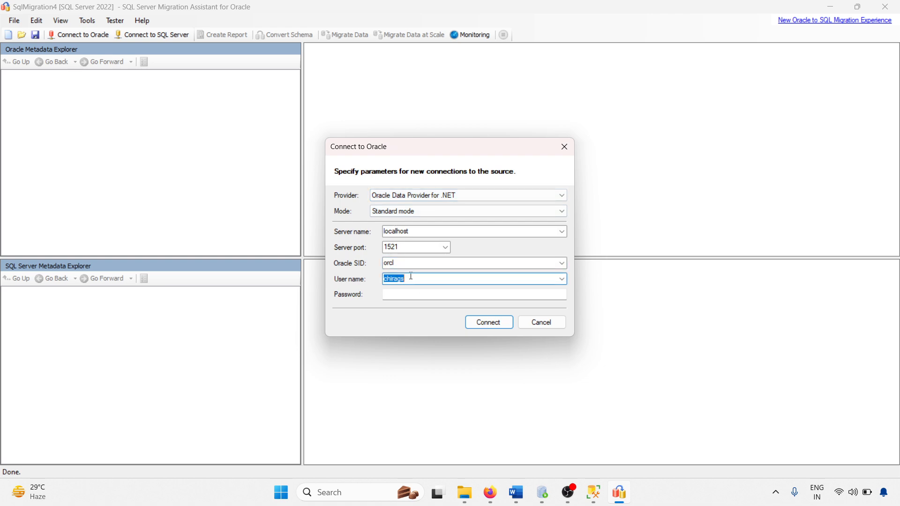
click(403, 297)
text(*******)
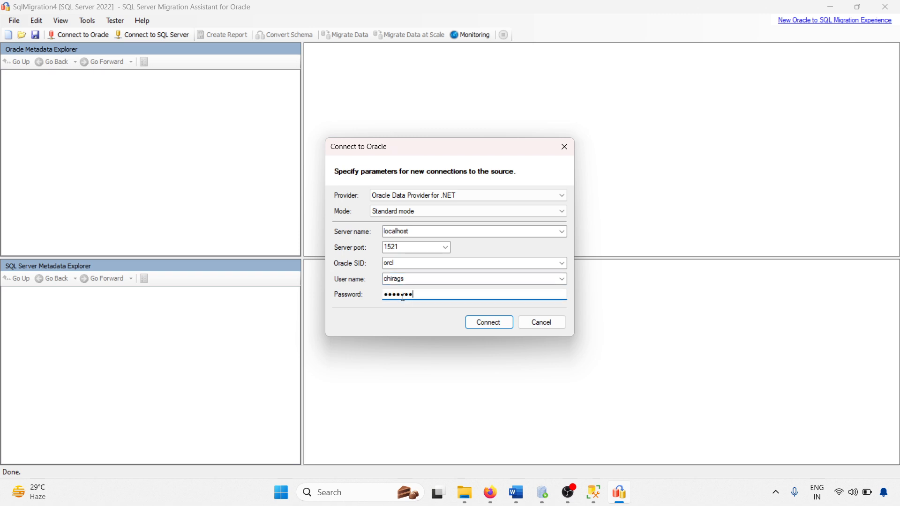
click(488, 324)
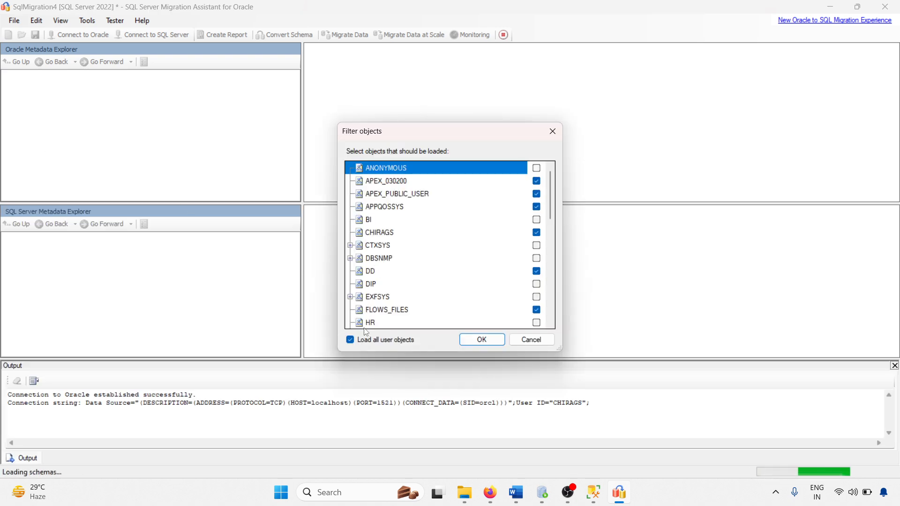
Filter the loaded objects to the CHIRAGS schema only, instead of all user objects.
click(372, 340)
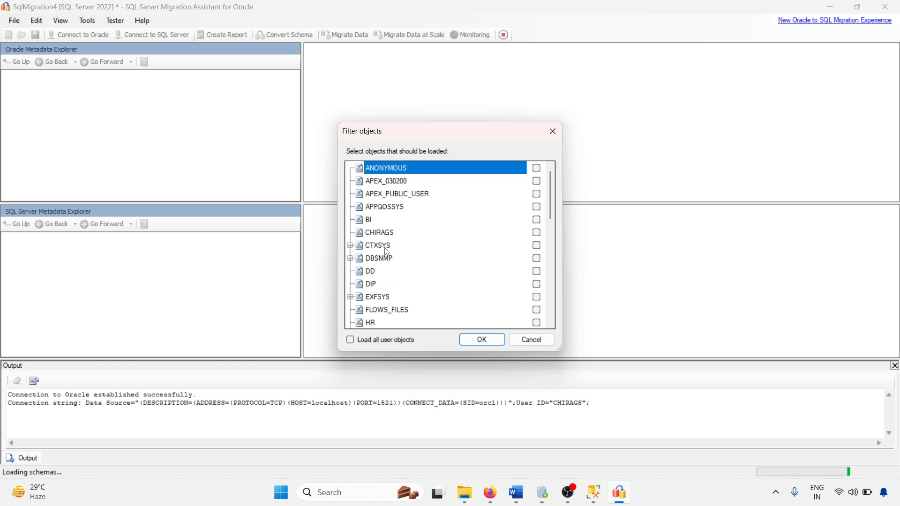
click(381, 231)
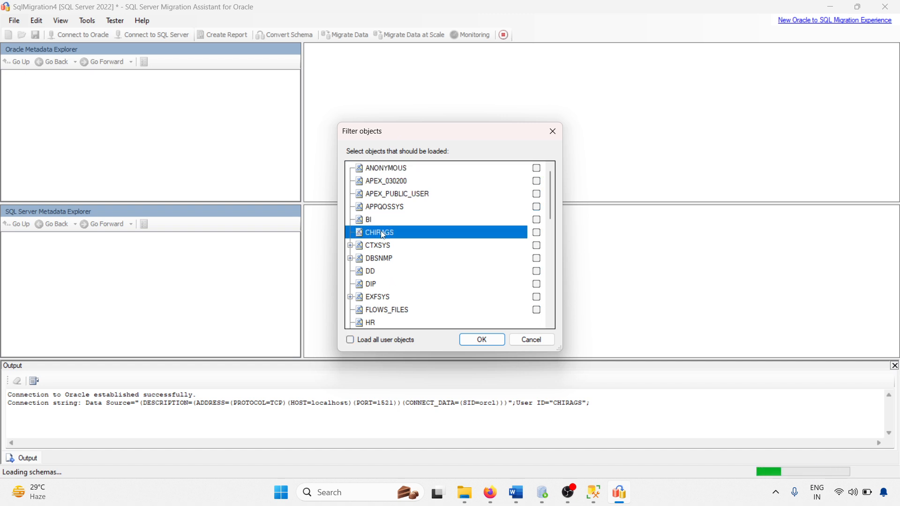
click(536, 232)
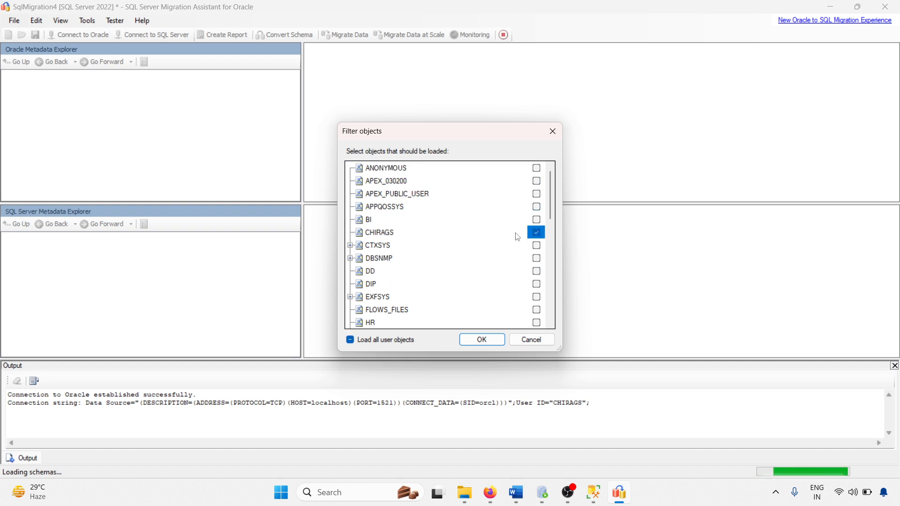
click(482, 340)
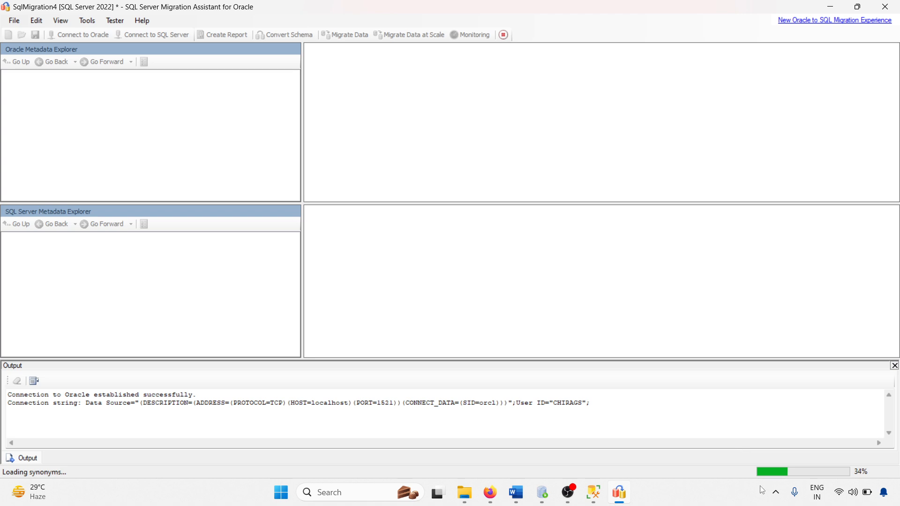
Bring the Word tutorial back and scroll down to its six-step Learnings list.
click(518, 501)
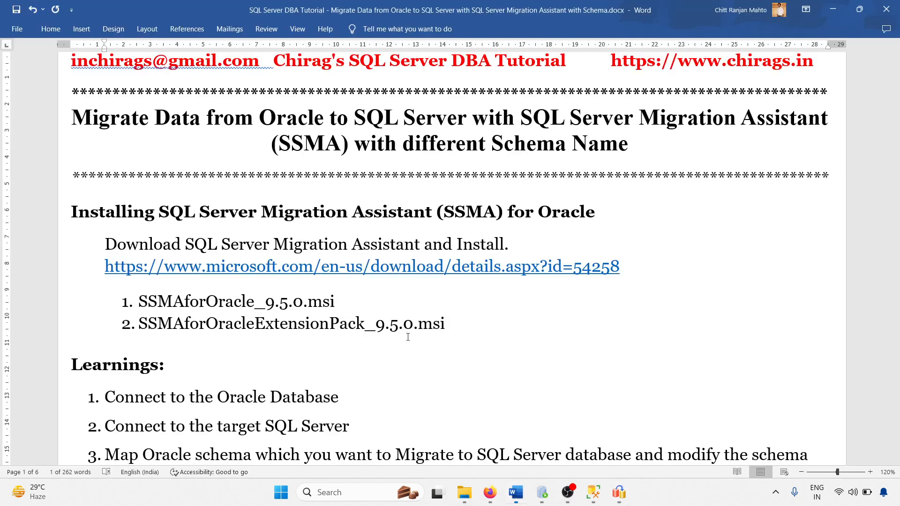
drag(199, 302, 365, 325)
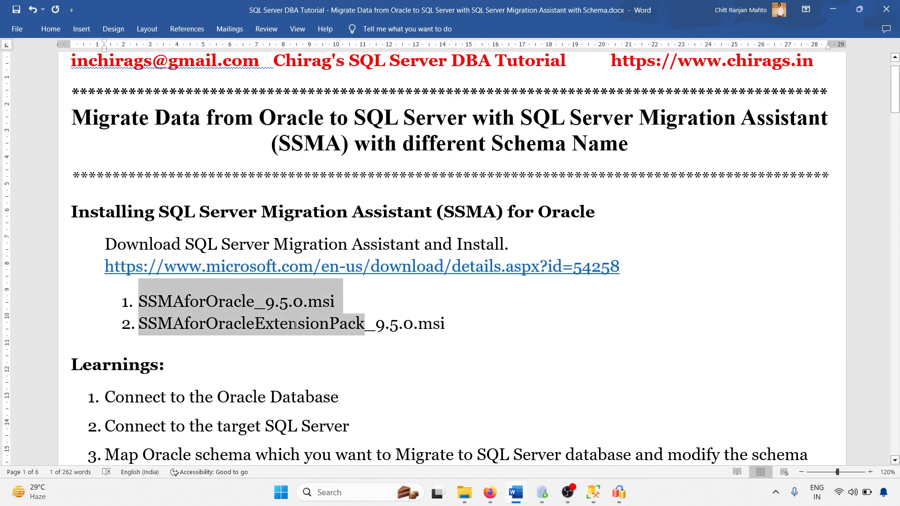
scroll(296, 279, down, 3)
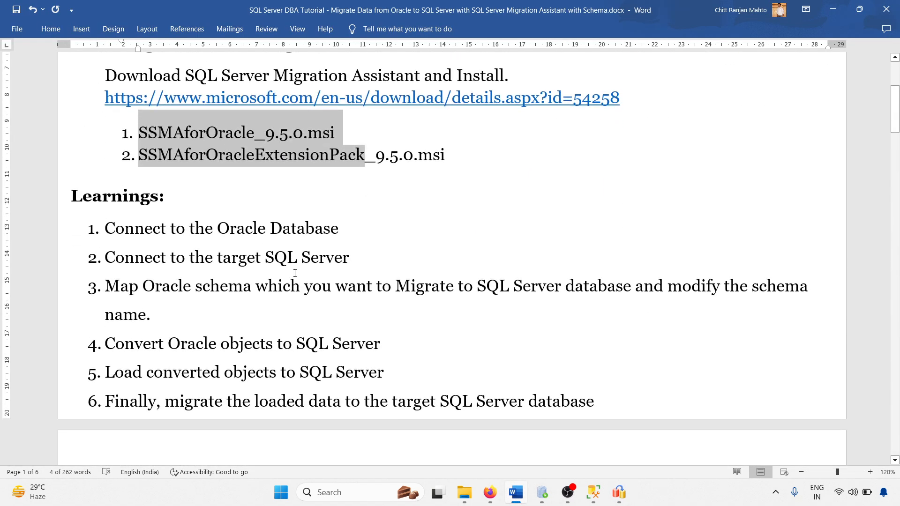
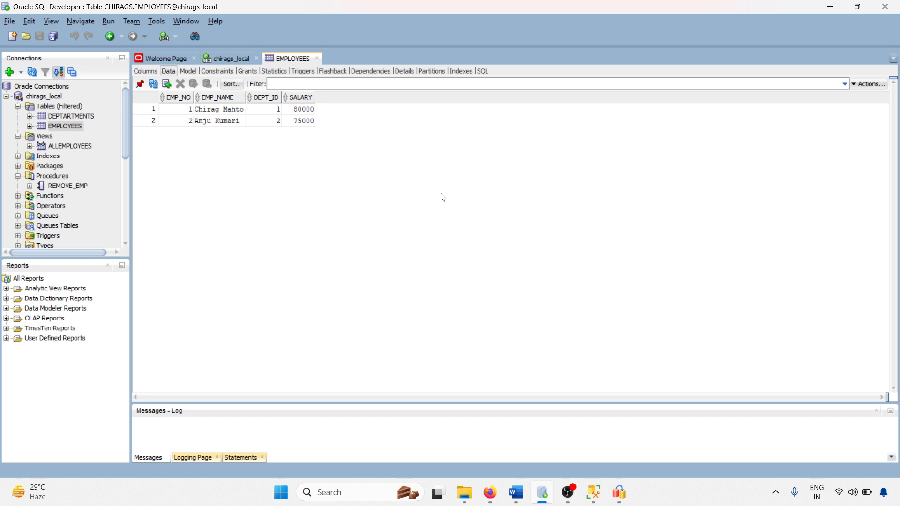
Bring the SSMA for Oracle migration project to the front.
click(619, 491)
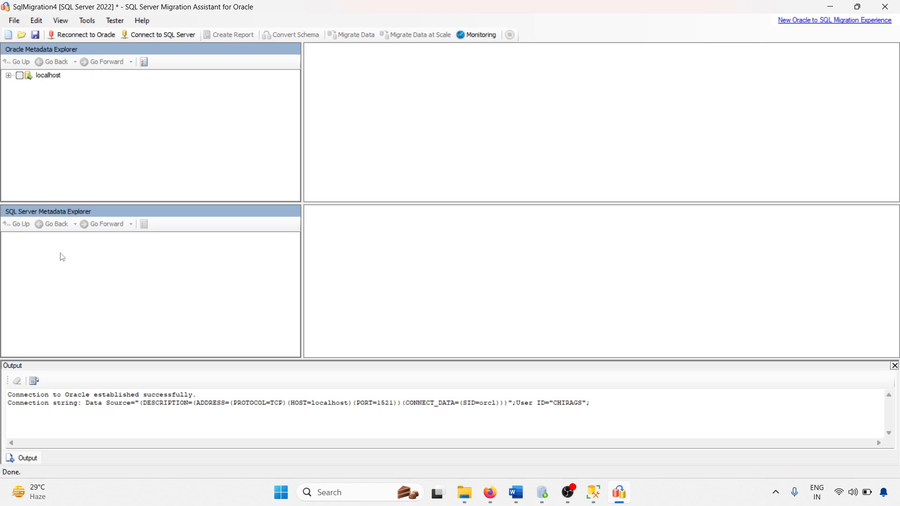
Include all localhost Oracle objects and select the CHIRAGS schema.
click(8, 75)
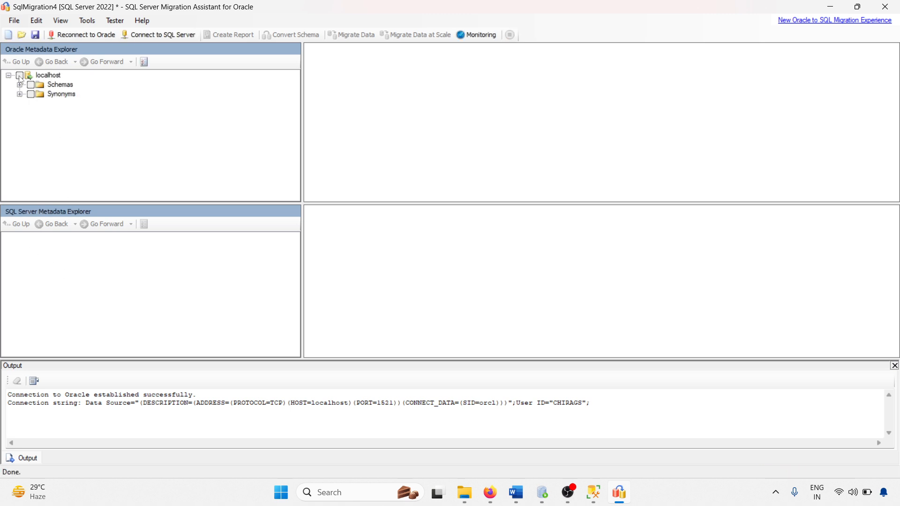
click(19, 75)
click(20, 85)
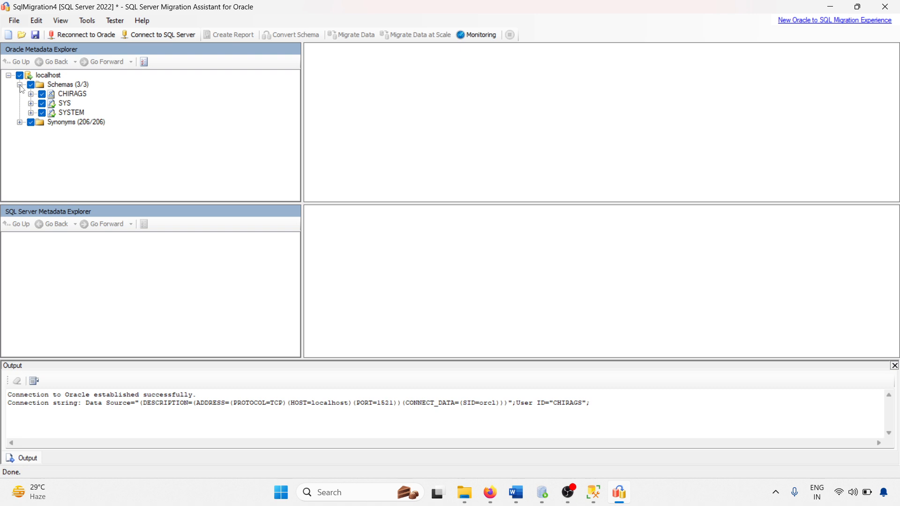
click(79, 96)
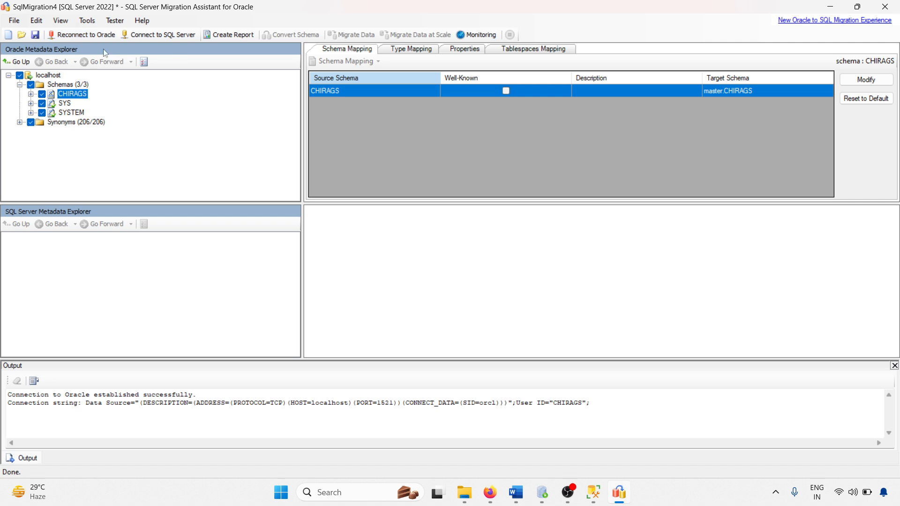
Connect to the SQL Server instance PRIMARYDB using the login password.
click(172, 35)
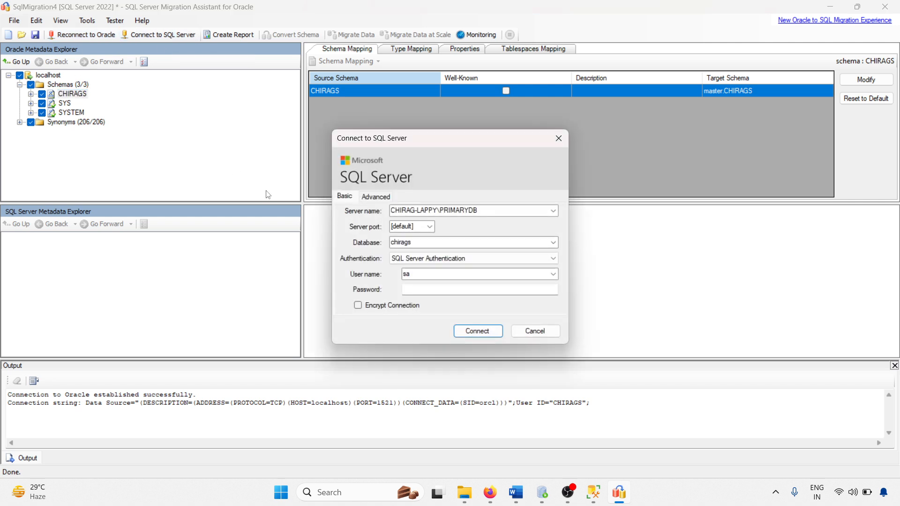
click(427, 287)
text(*********)
click(477, 332)
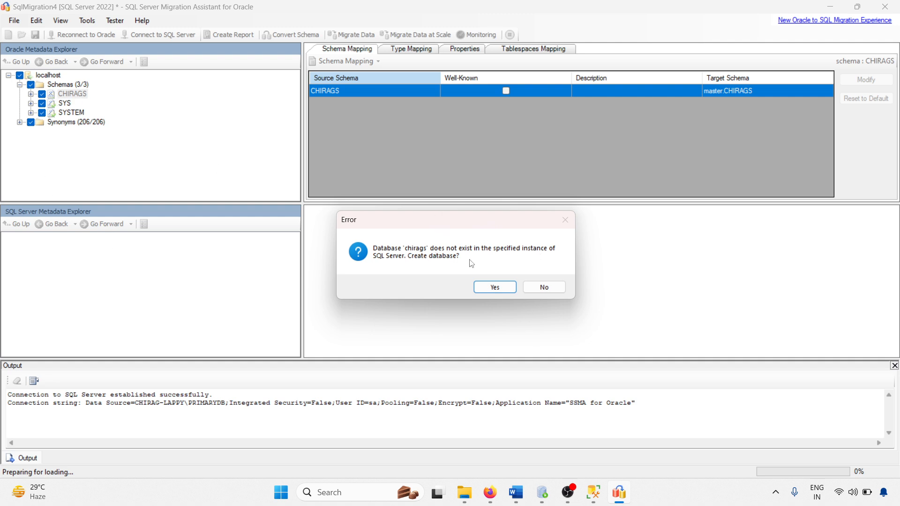
Agree to create the missing chirags database in SQL Server.
click(593, 499)
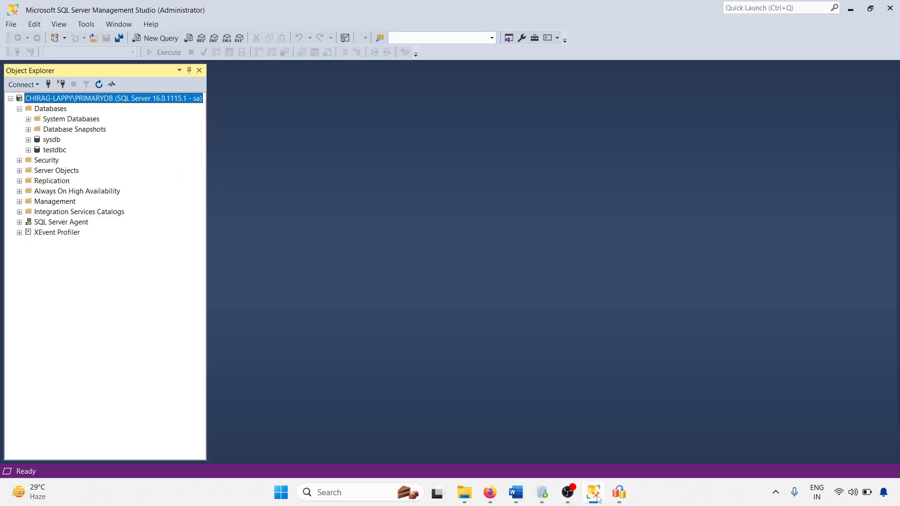
click(595, 498)
click(485, 289)
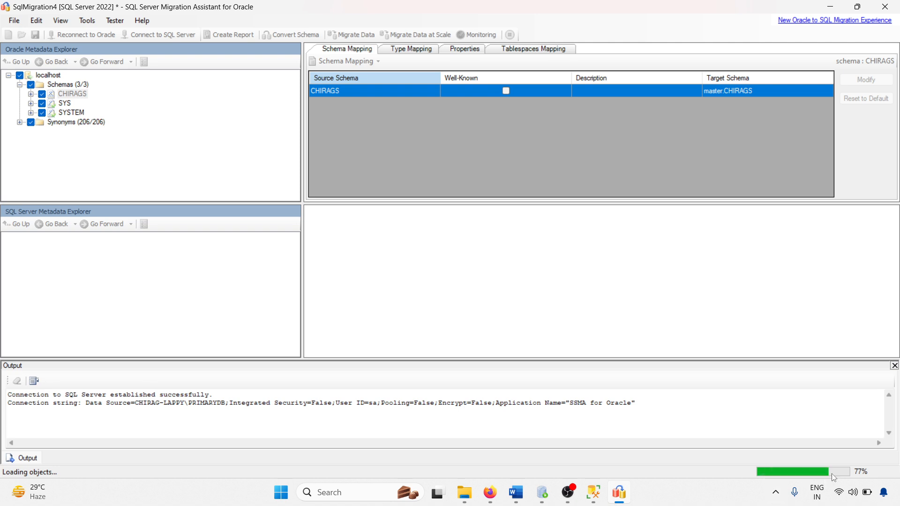
Refresh the Management Studio database list and expand chirags and its Views folder.
click(590, 497)
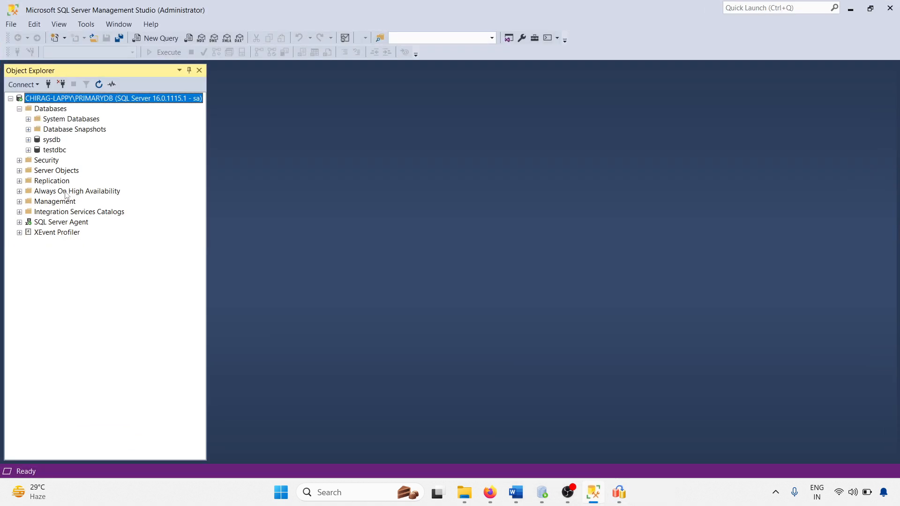
right_click(50, 109)
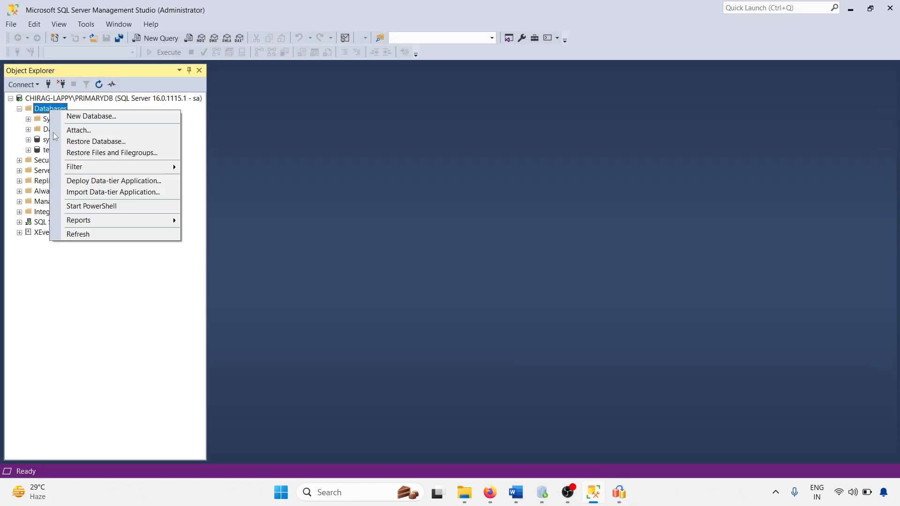
click(92, 233)
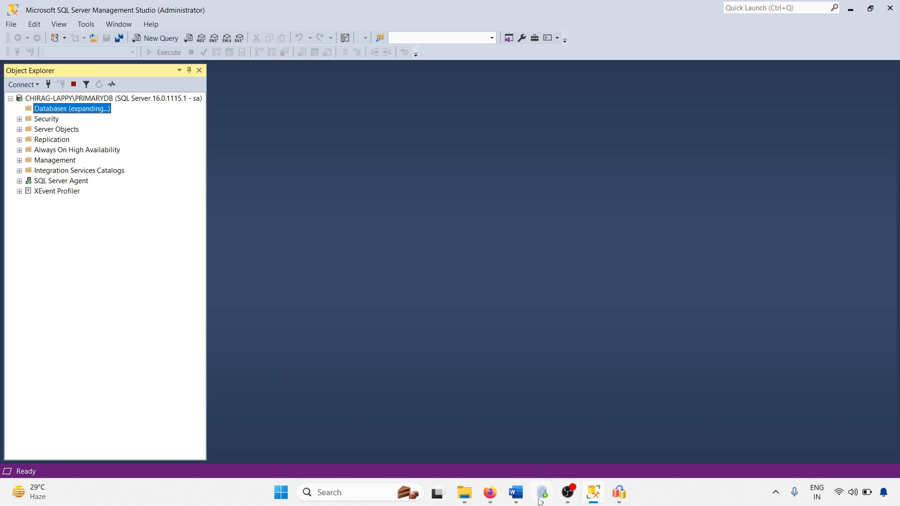
click(613, 500)
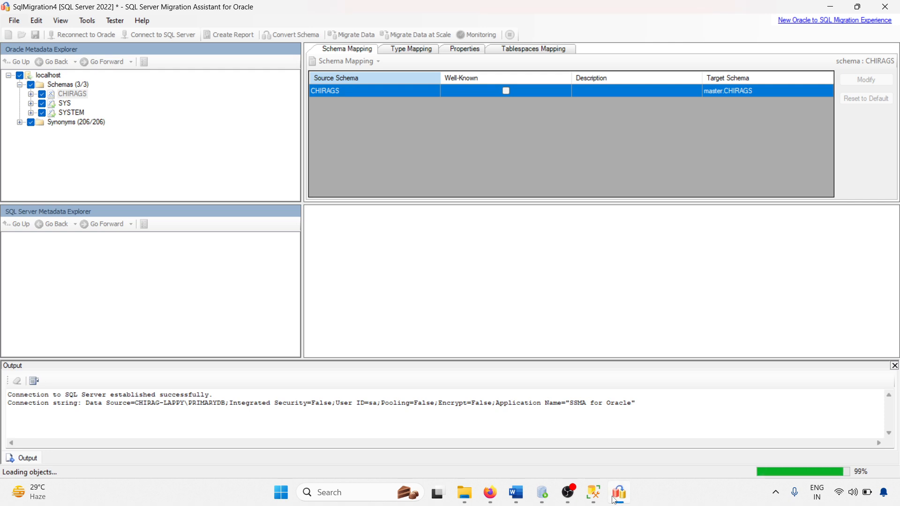
click(614, 499)
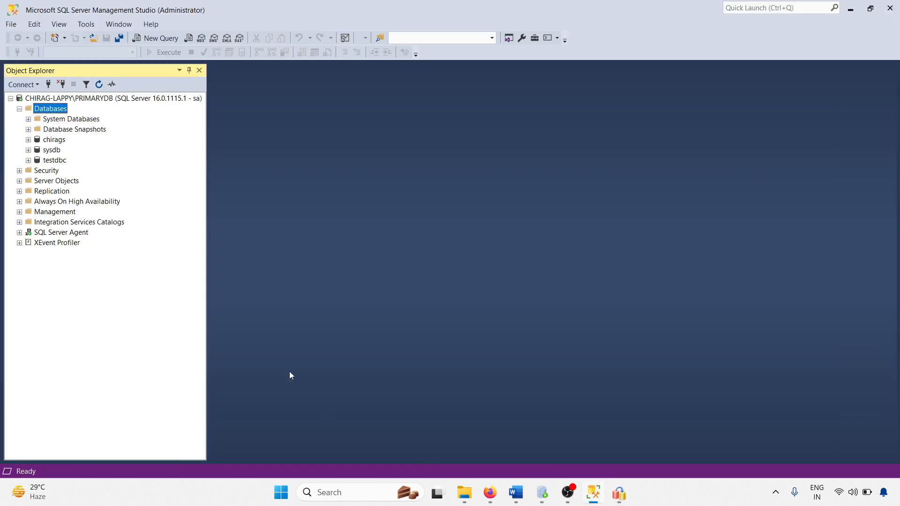
click(56, 139)
click(28, 139)
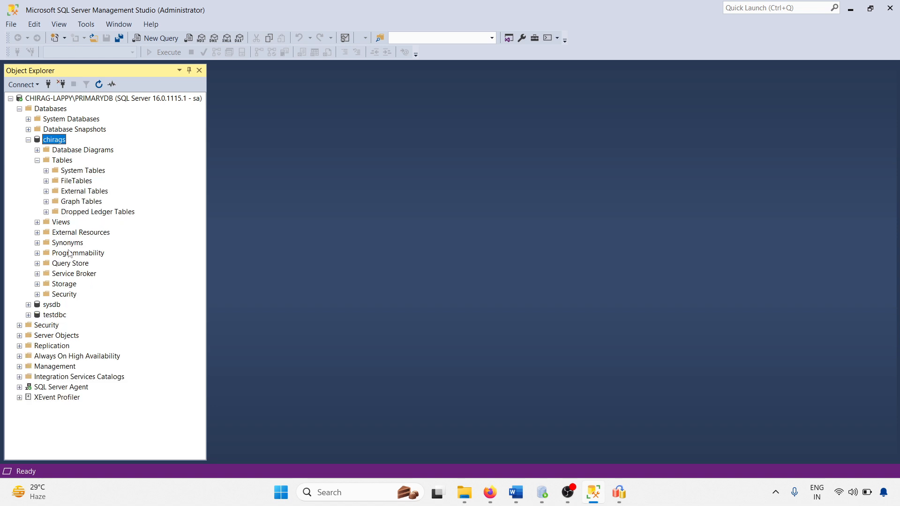
click(37, 222)
Include the target SQL Server and expand its databases down to chirags' schemas.
click(619, 493)
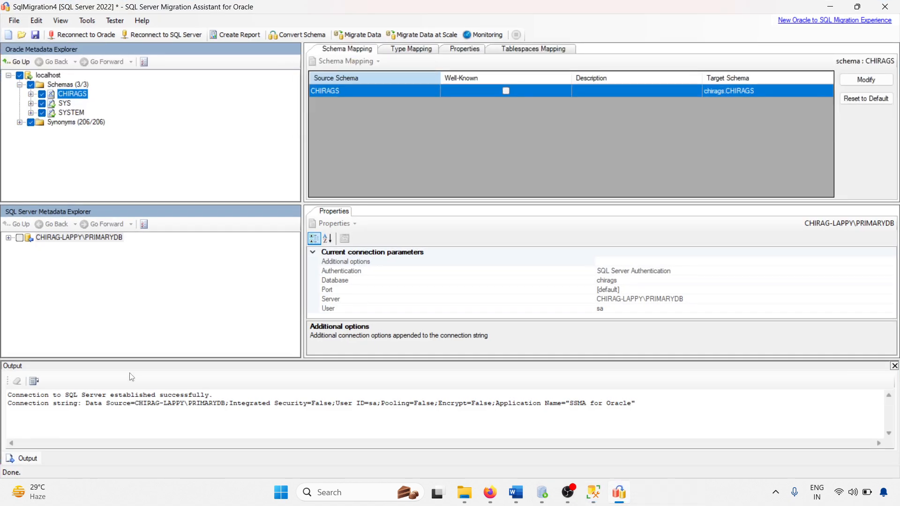
click(20, 238)
click(20, 247)
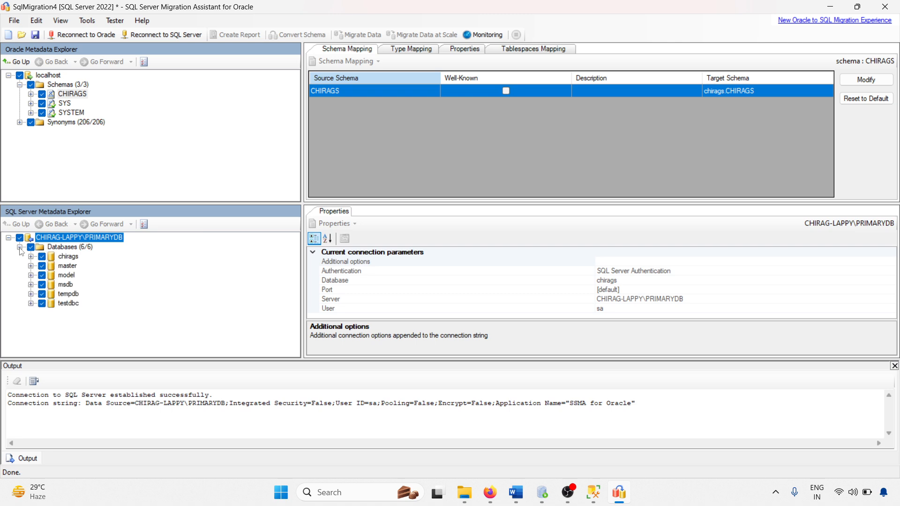
click(31, 256)
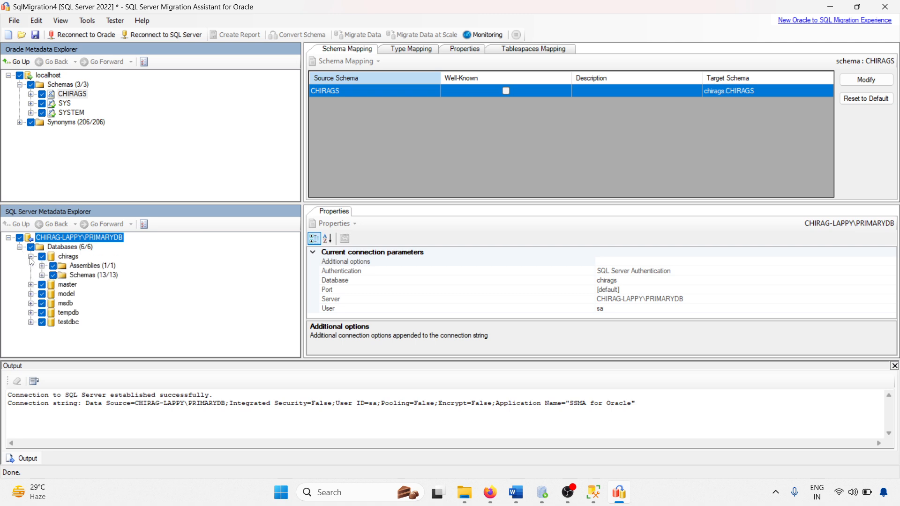
Generate the assessment report for the CHIRAGS Oracle schema.
click(72, 94)
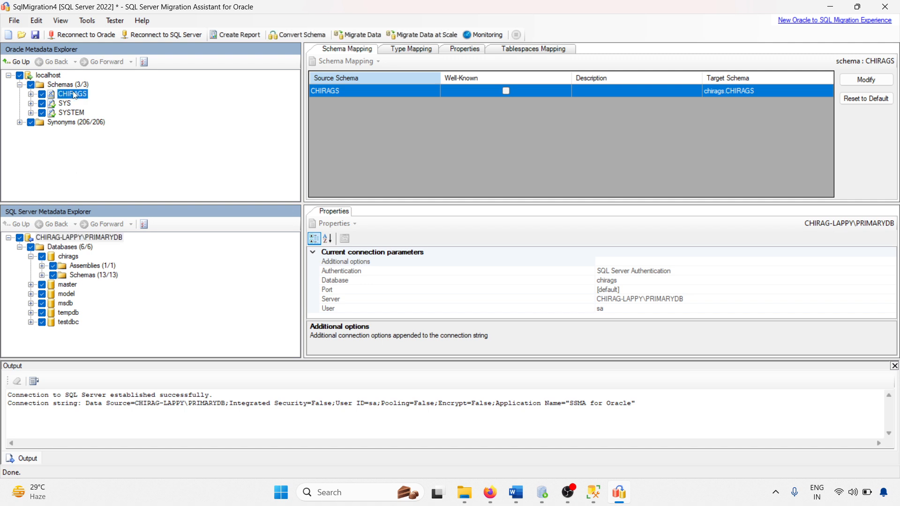
click(239, 35)
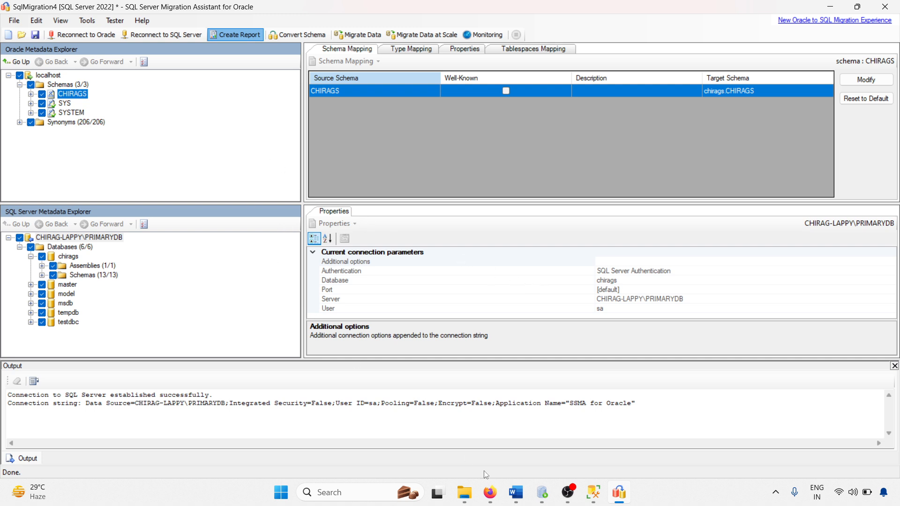
click(594, 496)
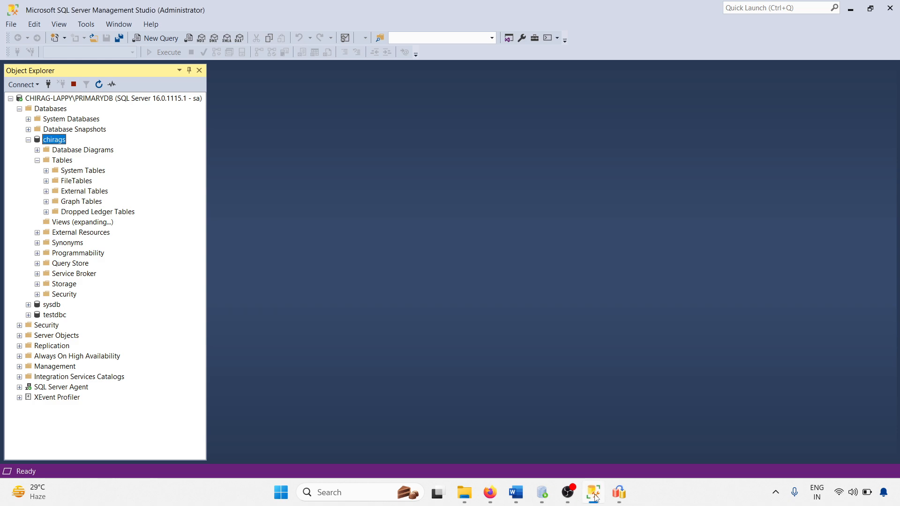
click(594, 496)
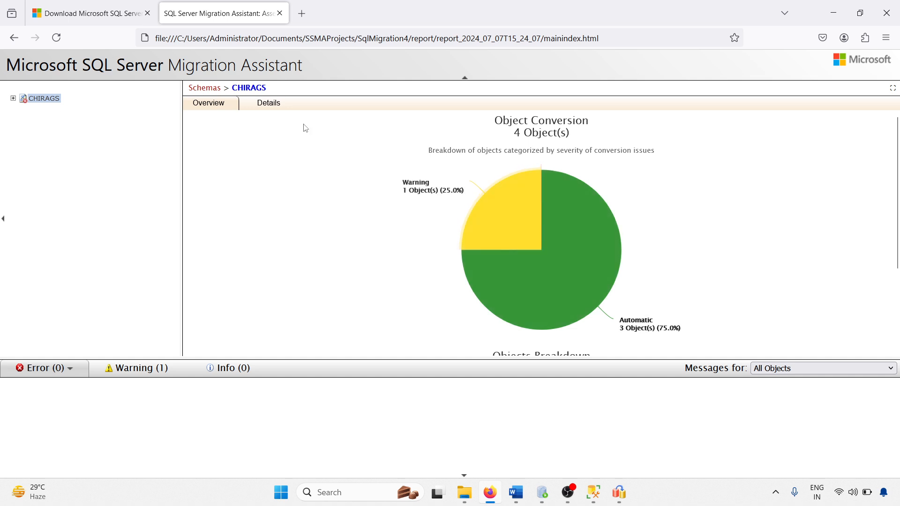
View the Details statistics, then open REMOVE_EMP's Oracle source beside its SQL Server code.
click(269, 103)
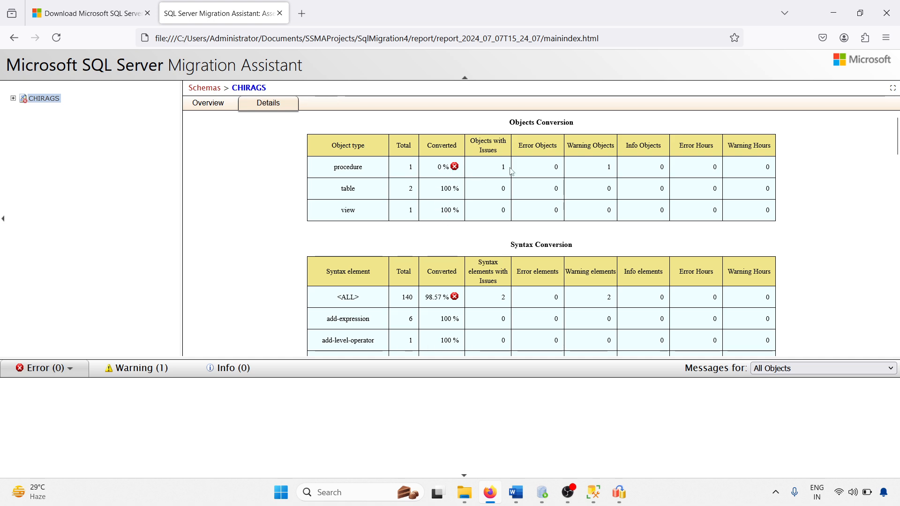
click(14, 98)
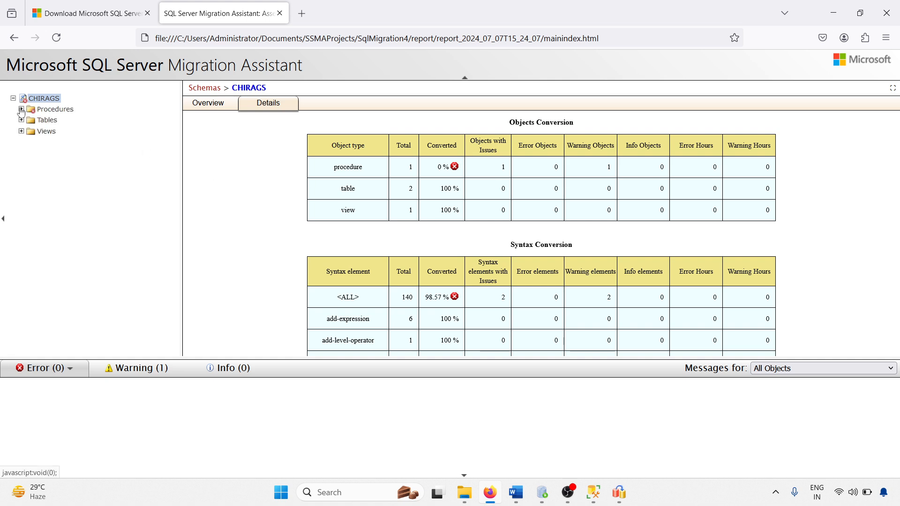
click(21, 109)
click(68, 120)
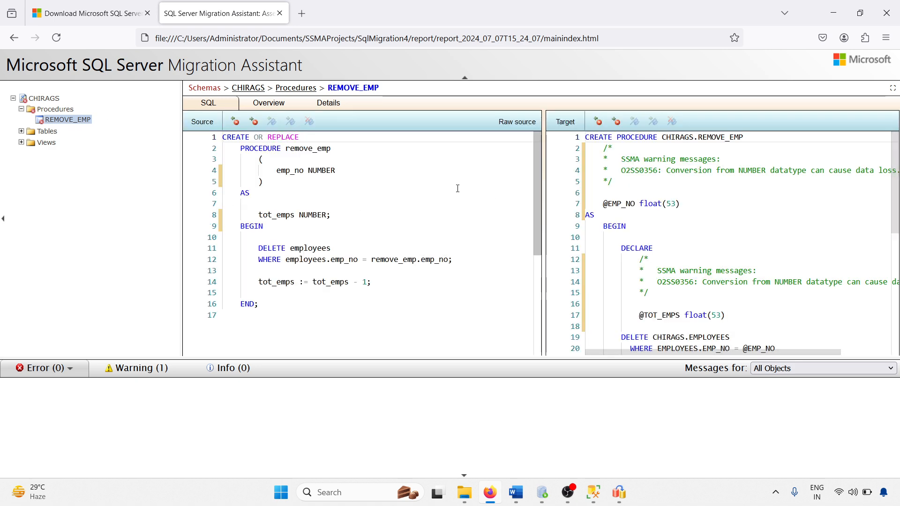
Inspect how REMOVE_EMP's emp_no and tot_emps NUMBER types converted to float.
click(308, 215)
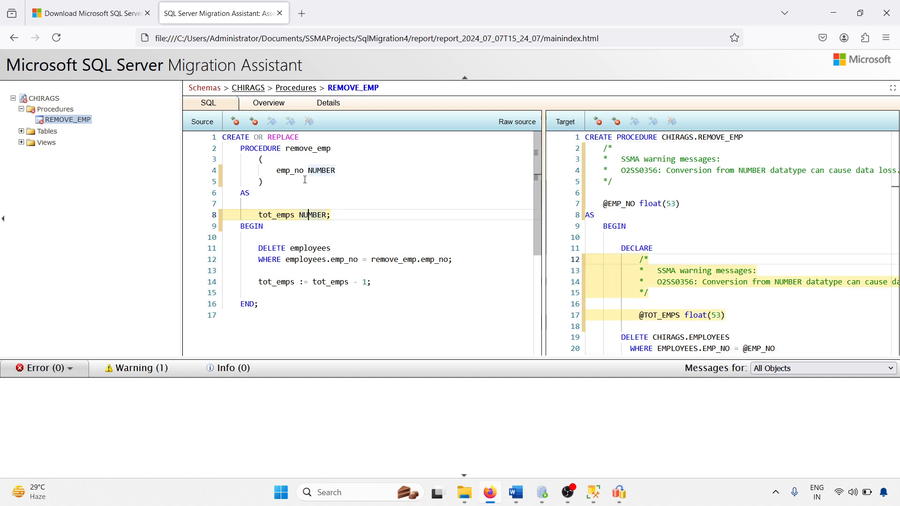
click(308, 171)
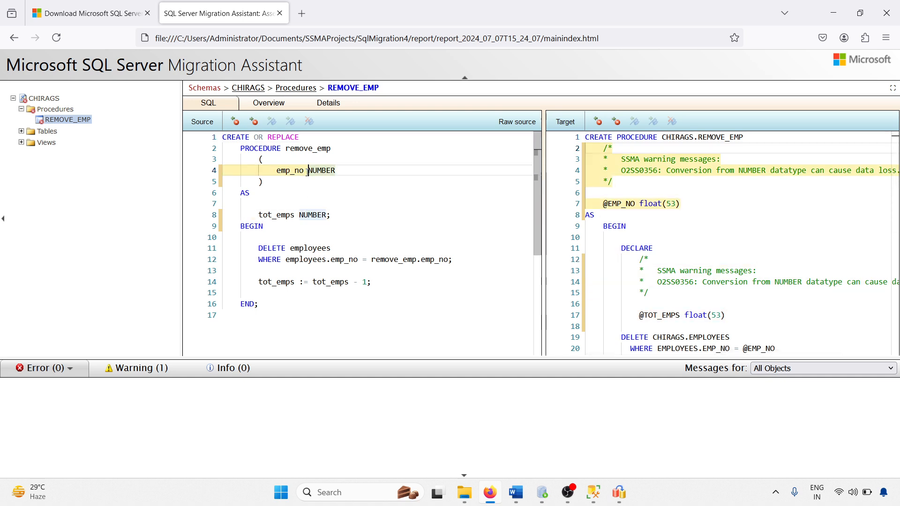
double_click(765, 171)
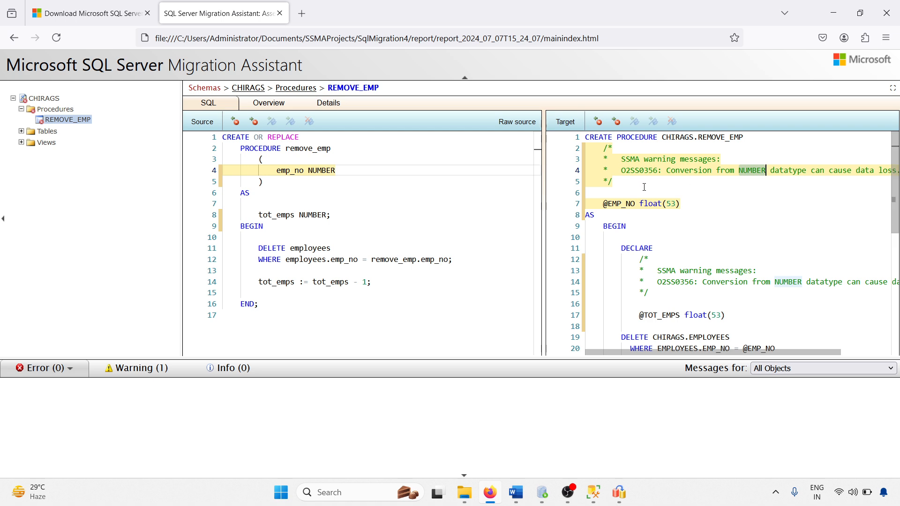
double_click(654, 205)
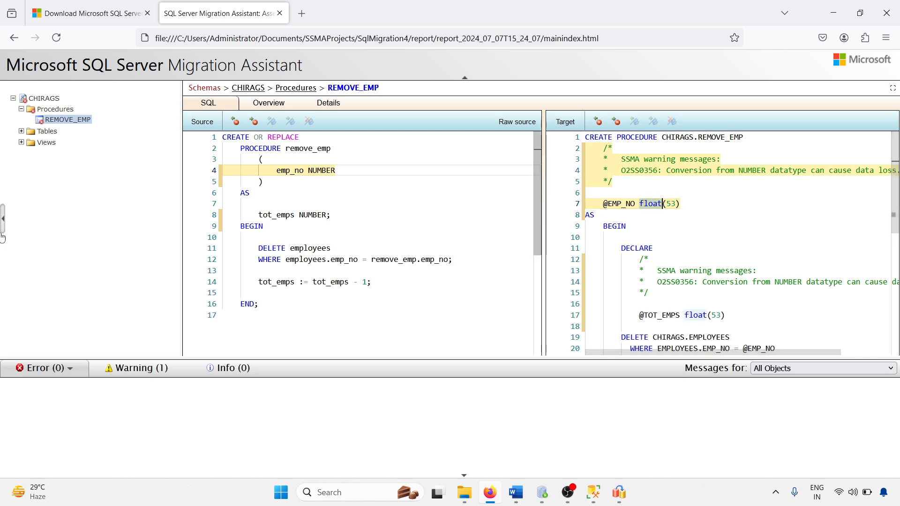
Review ALLEMPLOYEES' converted SQL and EMPLOYEES' conversion statistics, then close the report.
click(21, 131)
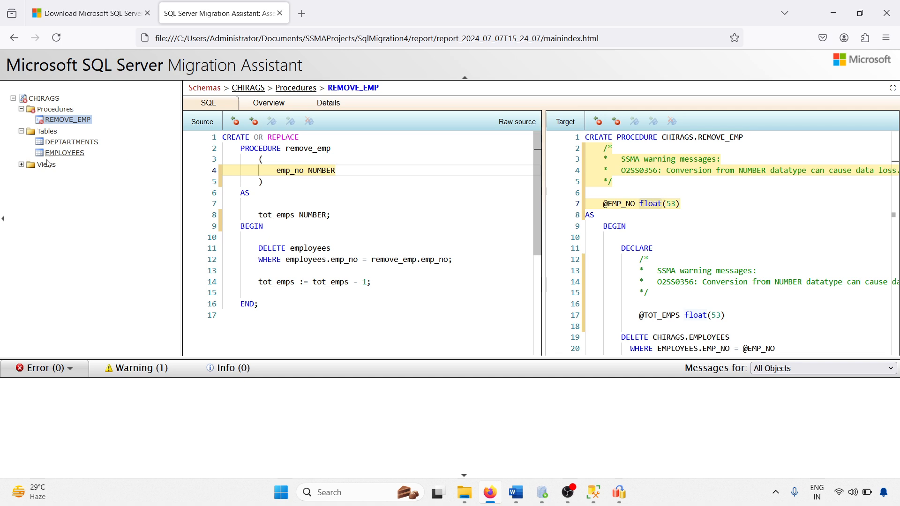
click(21, 164)
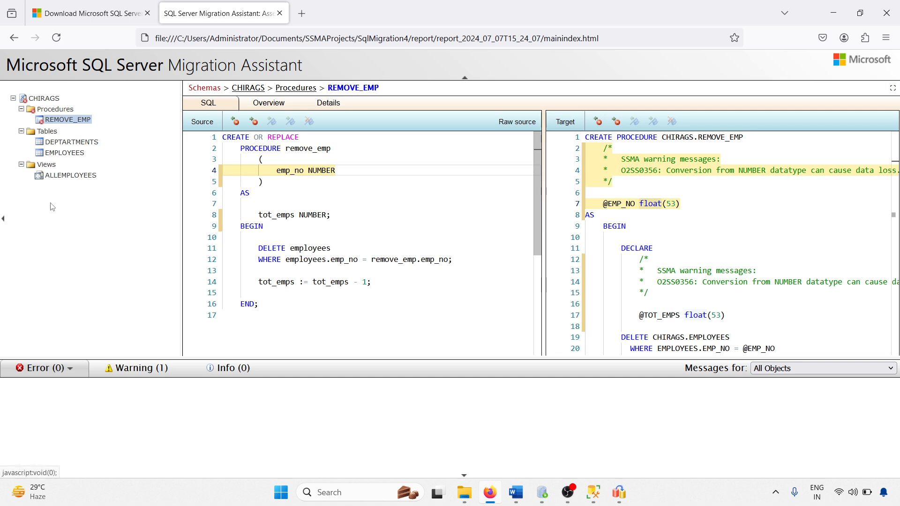
click(61, 176)
click(66, 155)
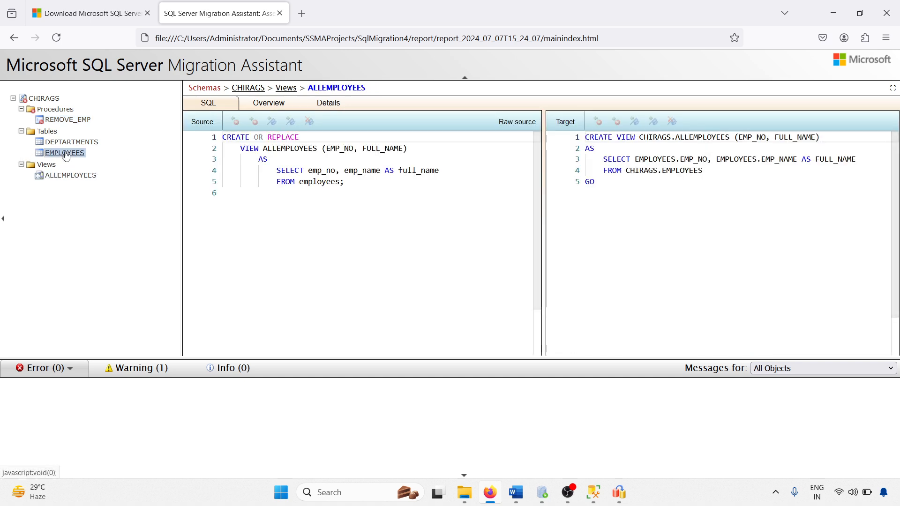
click(270, 103)
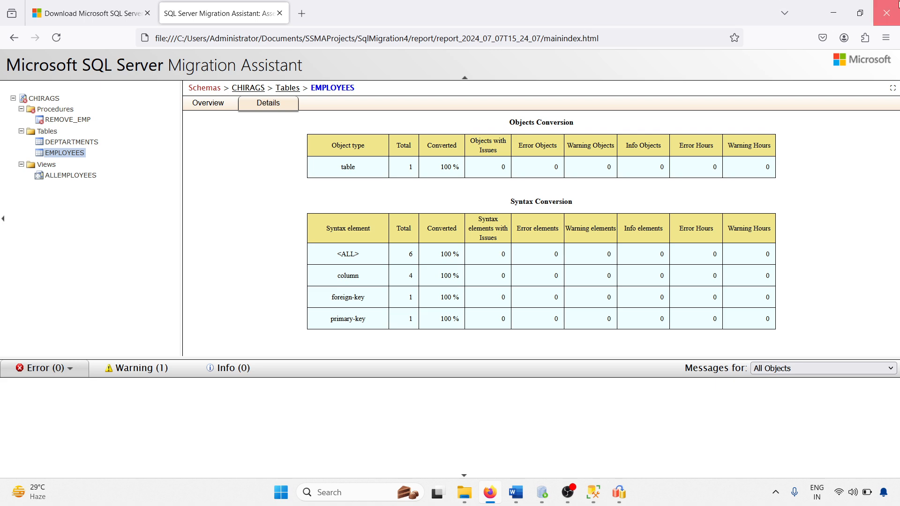
click(887, 12)
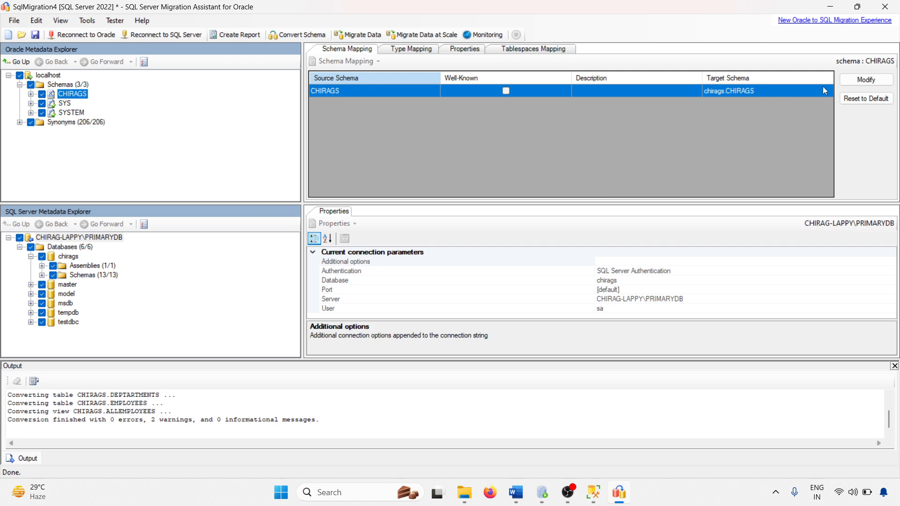
Change CHIRAGS' target schema from chirags.CHIRAGS to chirags.dbo.
double_click(789, 92)
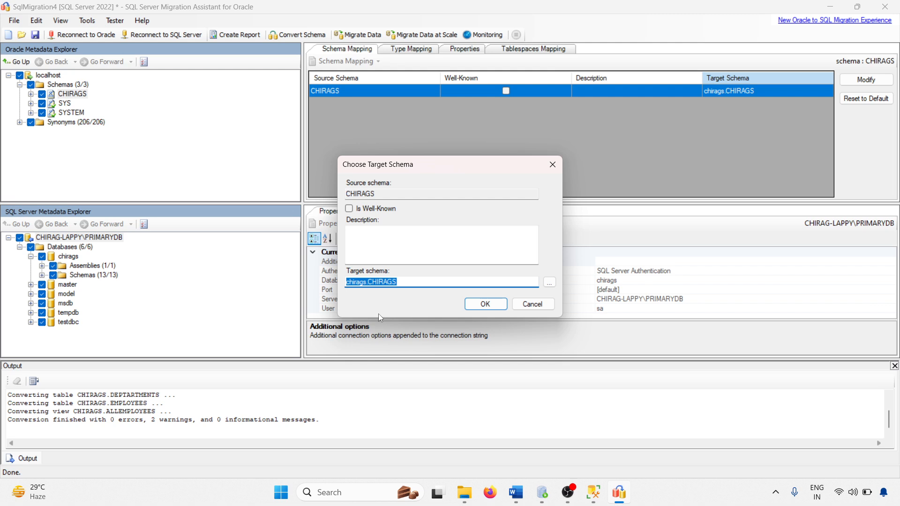
click(408, 283)
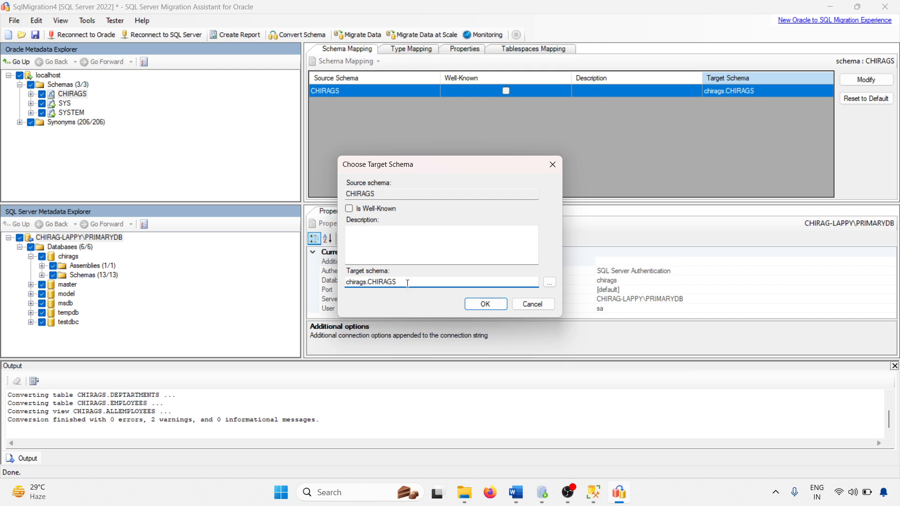
key(BackSpace)
key(BackSpace)
key(BackSpace)
click(492, 304)
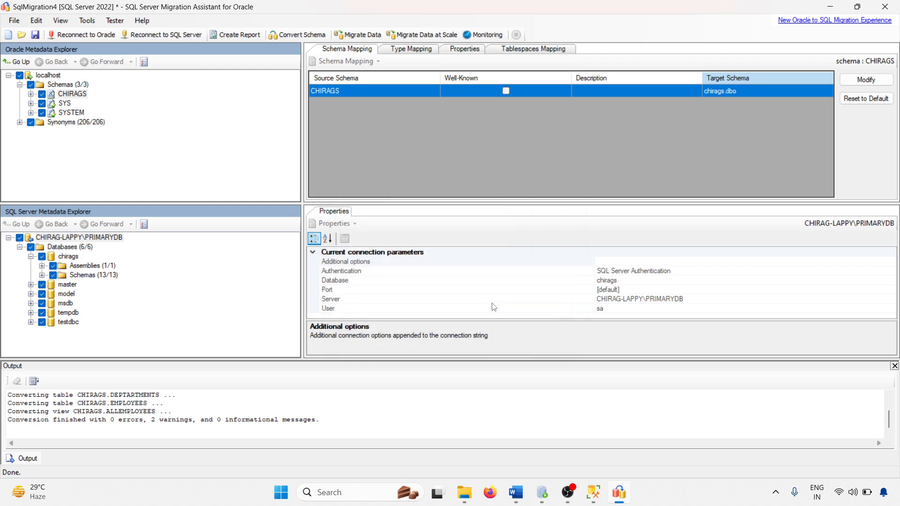
Convert the CHIRAGS schema again for SQL Server.
right_click(64, 97)
click(108, 119)
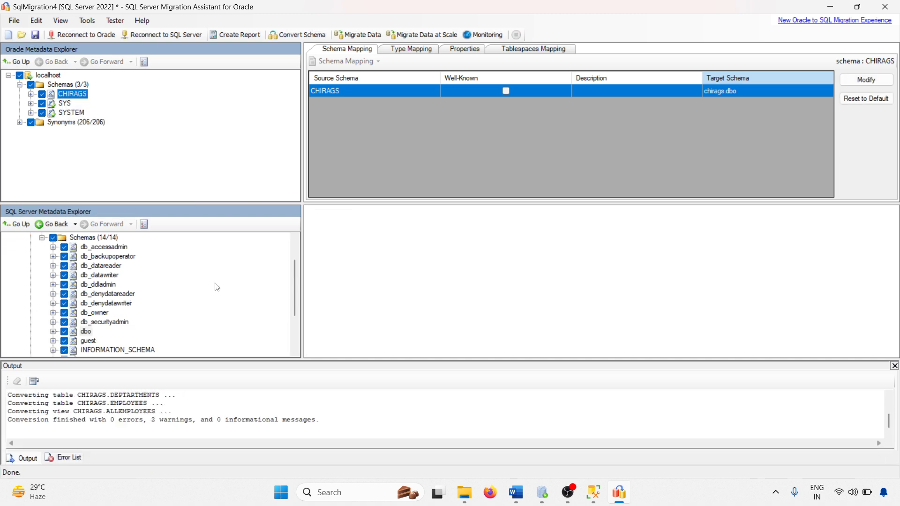
scroll(175, 285, up, 2)
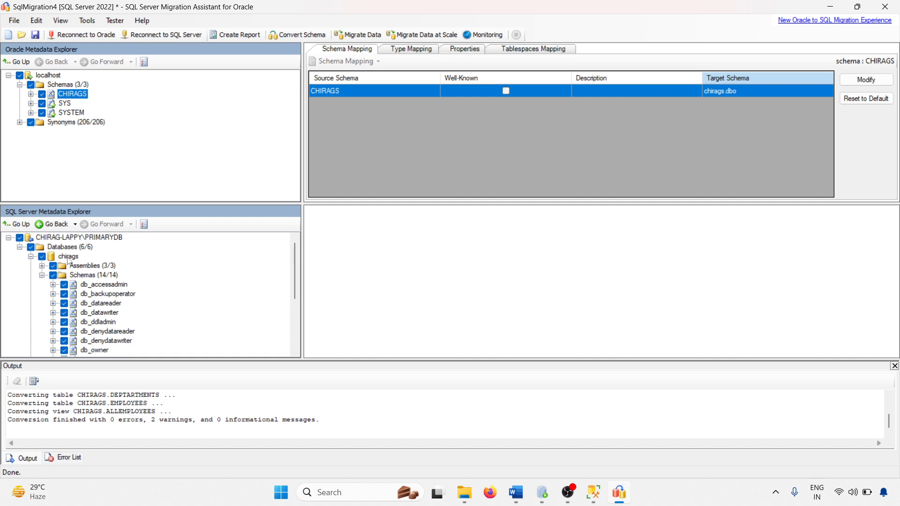
Preview synchronizing chirags, expanding dbo's pending procedures, tables and views.
right_click(68, 257)
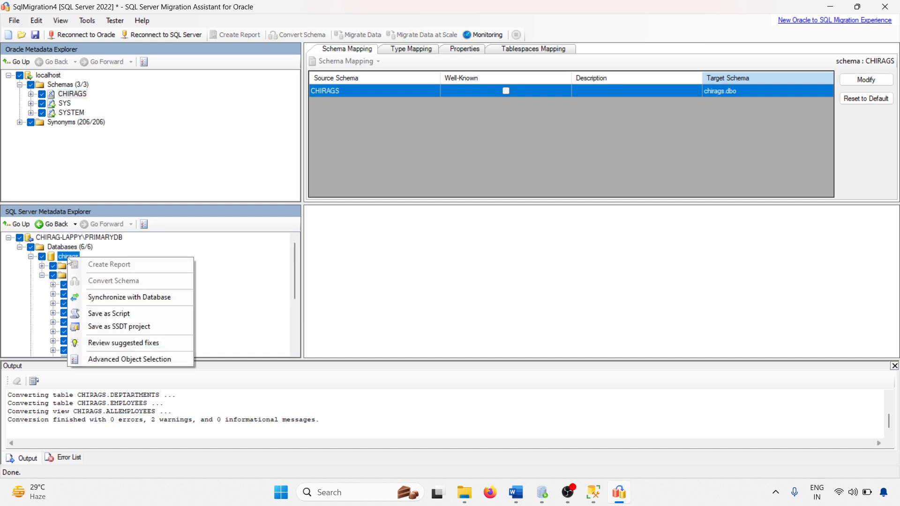
click(120, 298)
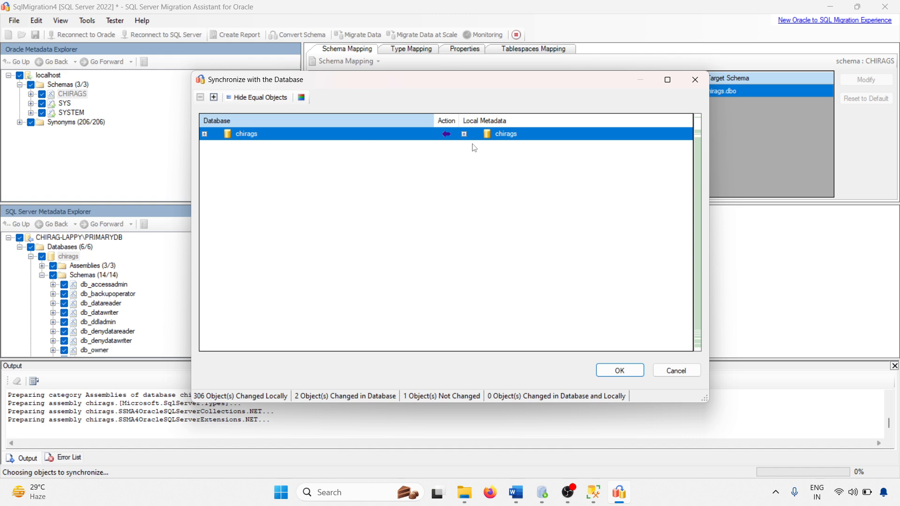
click(464, 134)
click(475, 147)
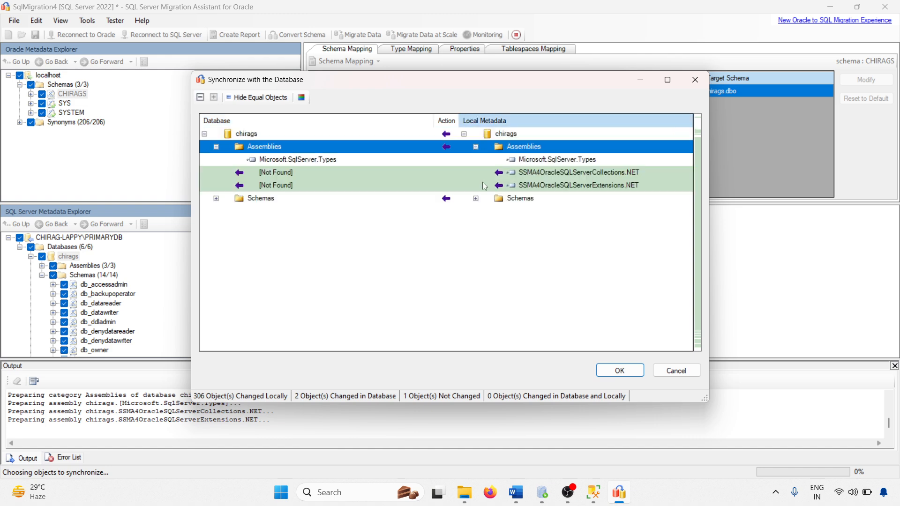
click(475, 200)
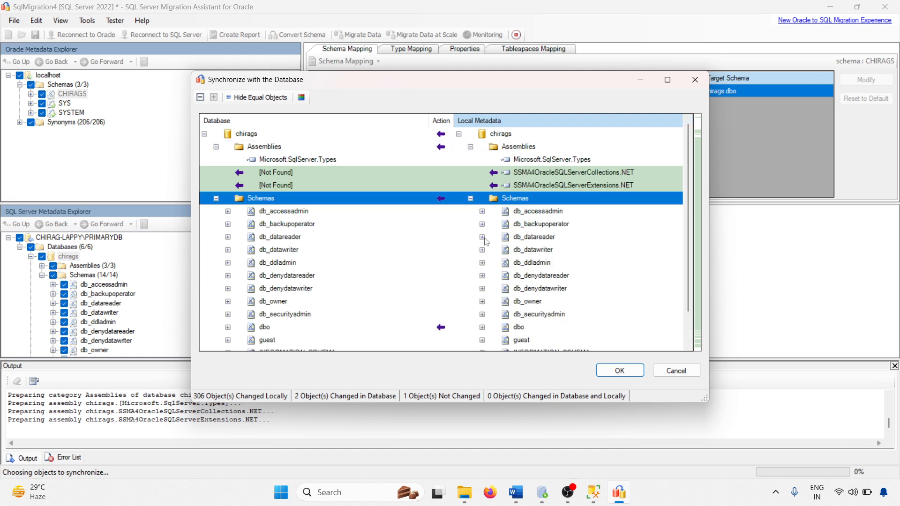
scroll(461, 330, down, 1)
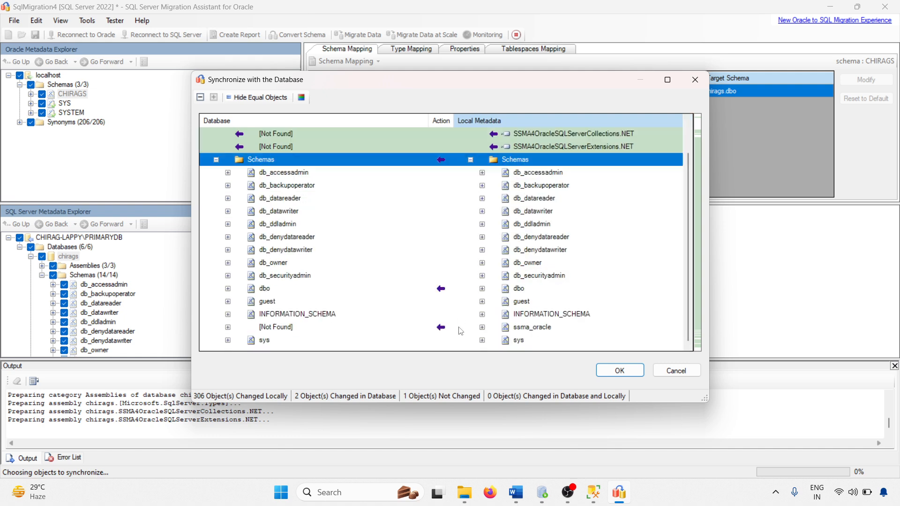
click(482, 289)
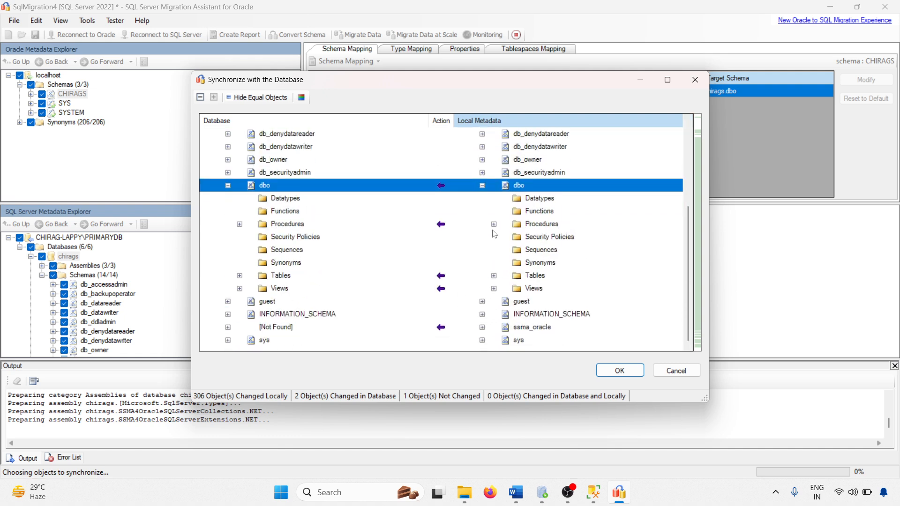
click(494, 224)
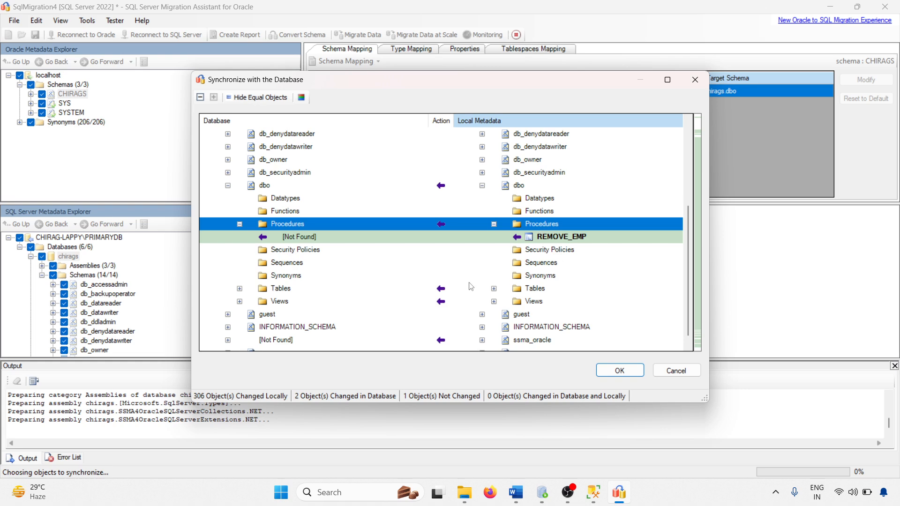
click(493, 289)
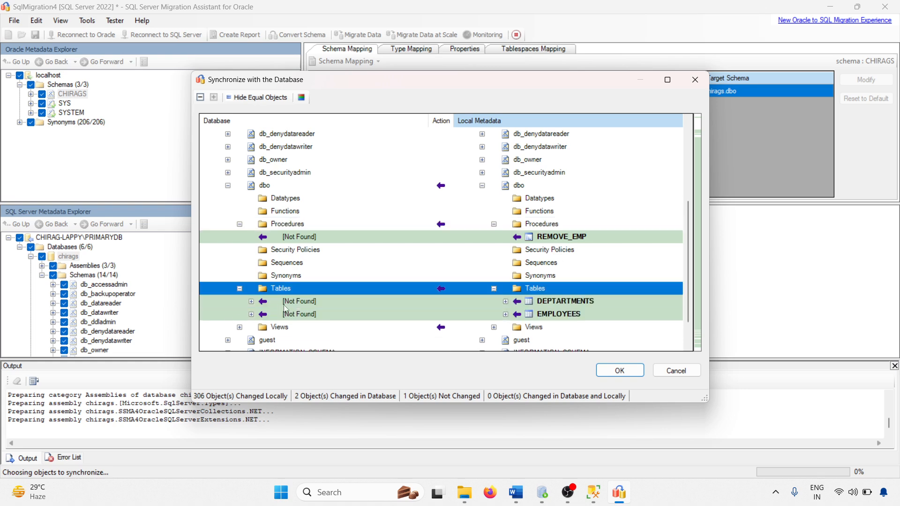
scroll(295, 201, up, 4)
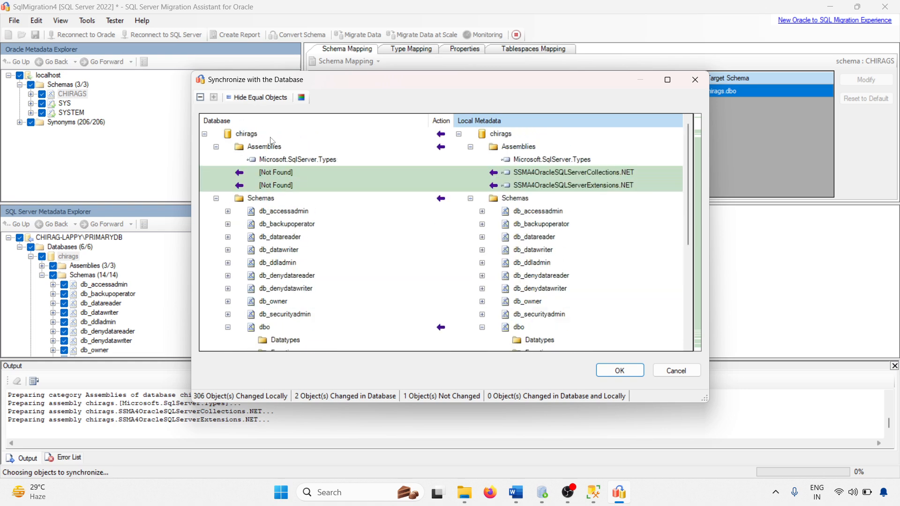
scroll(285, 216, down, 5)
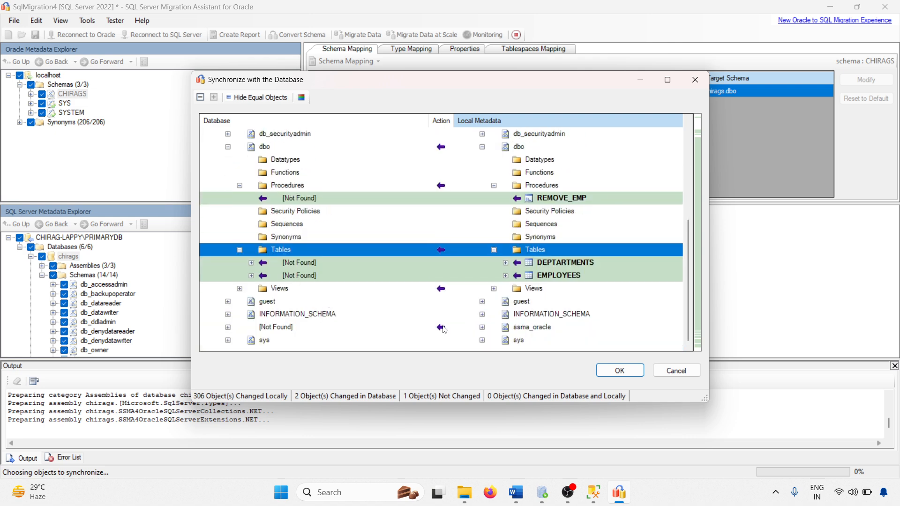
click(495, 288)
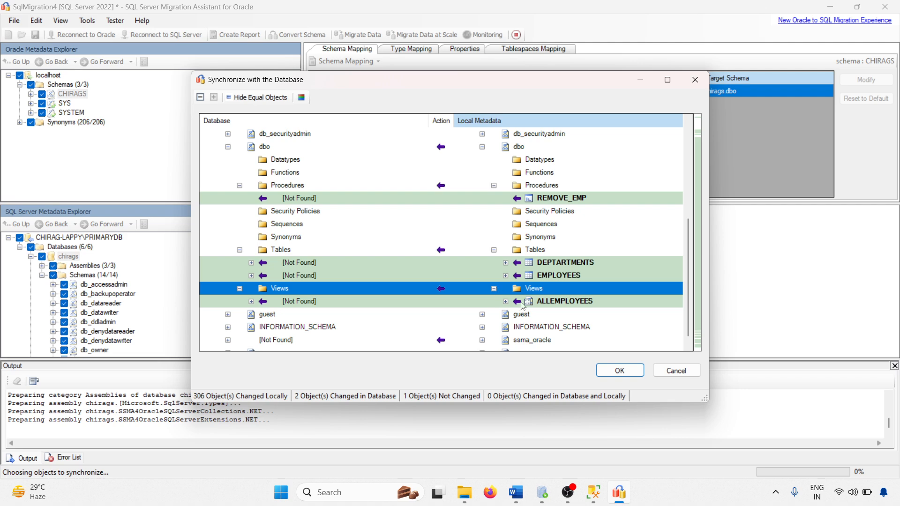
Refresh the chirags Tables folder in Management Studio, then minimize it.
click(593, 491)
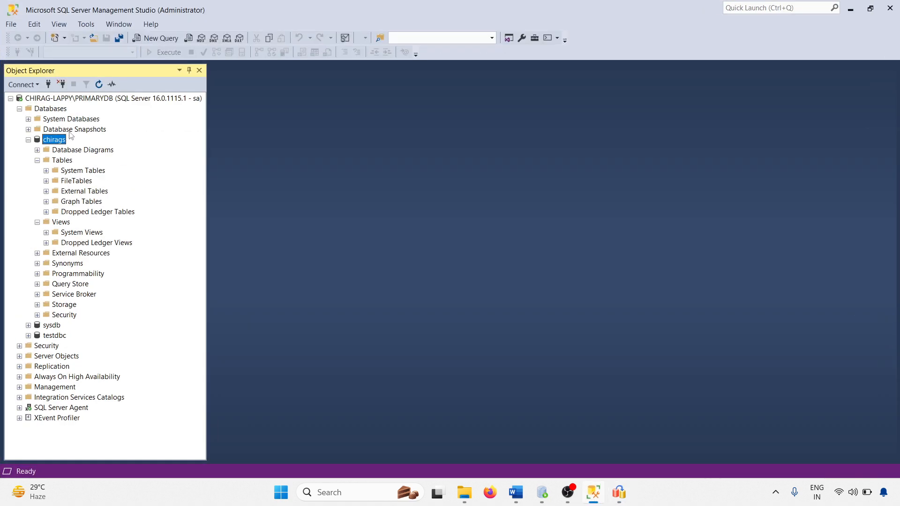
right_click(64, 161)
click(118, 223)
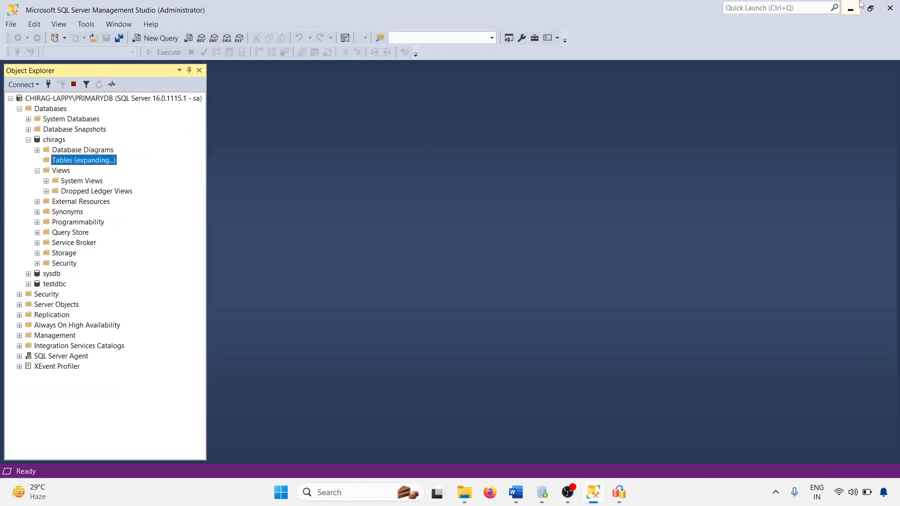
click(844, 5)
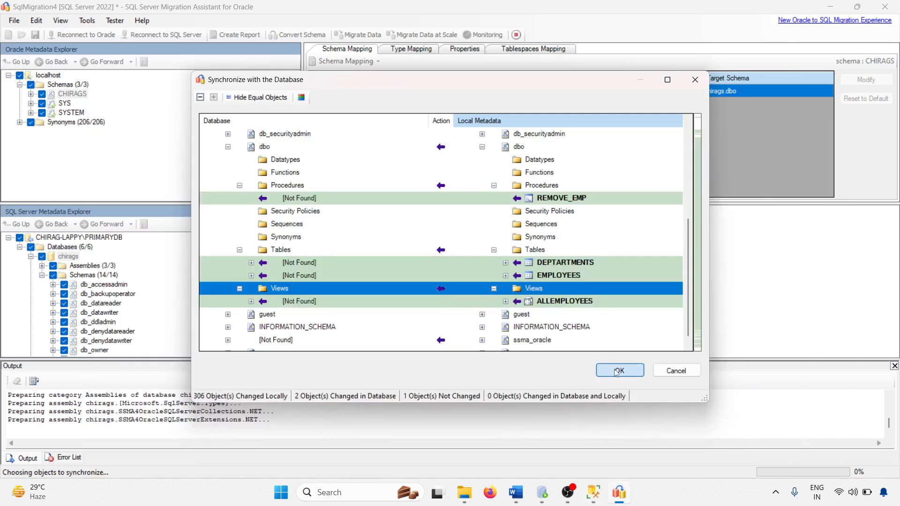
Apply the synchronization to write the converted objects into chirags.
click(617, 369)
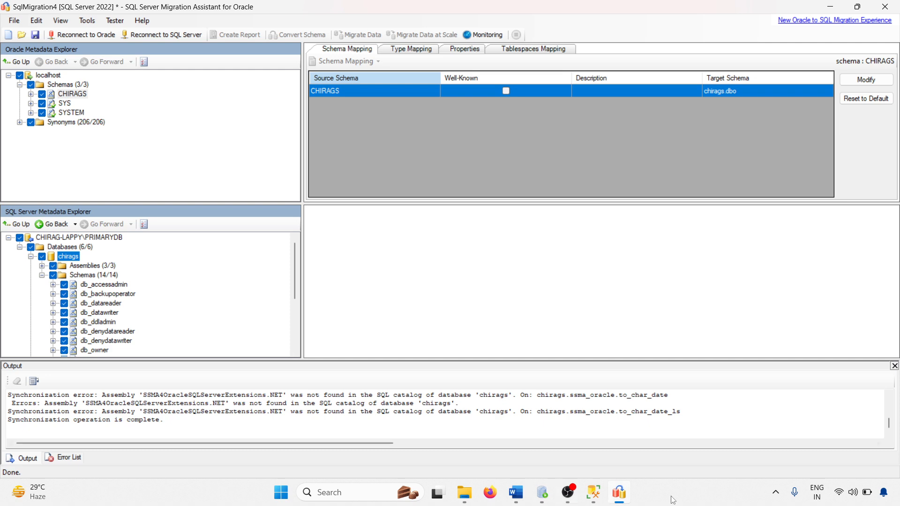
click(593, 493)
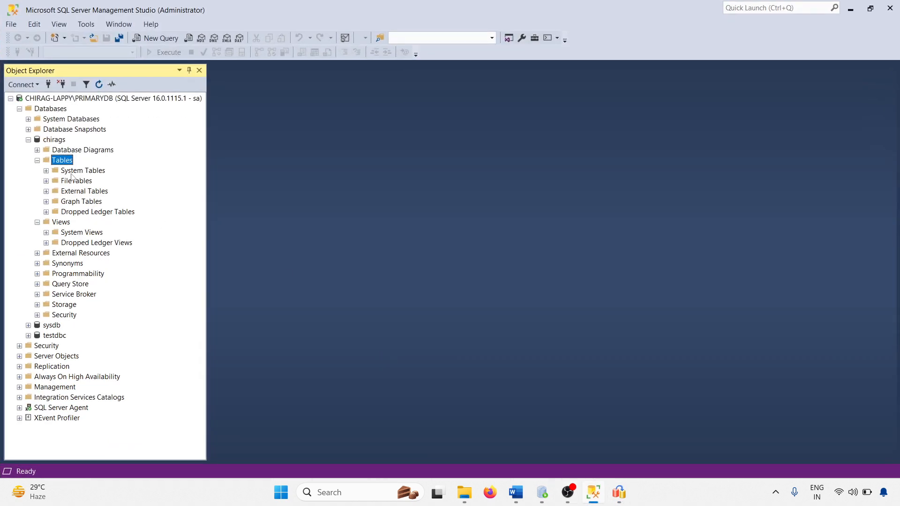
Refresh chirags' tables, query dbo.EMPLOYEES' top 1000 rows (0 returned), then reselect CHIRAGS in SSMA.
right_click(68, 159)
click(92, 220)
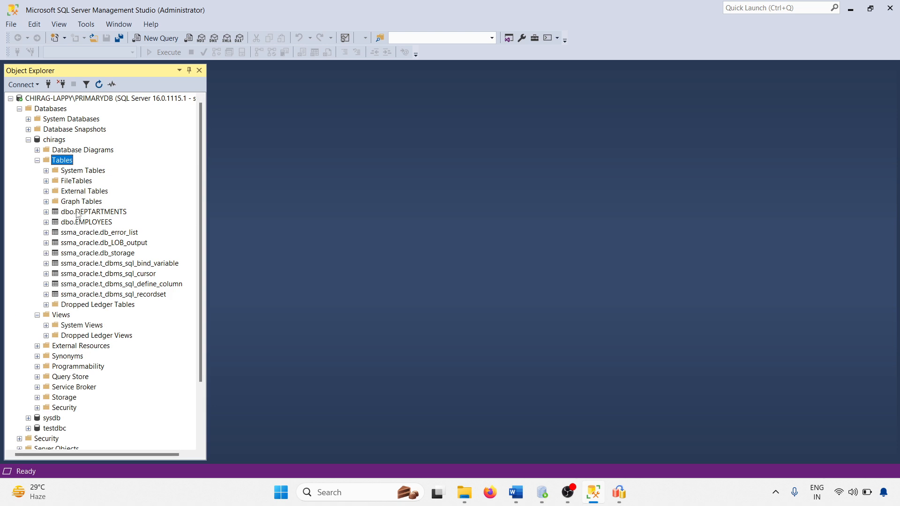
click(92, 222)
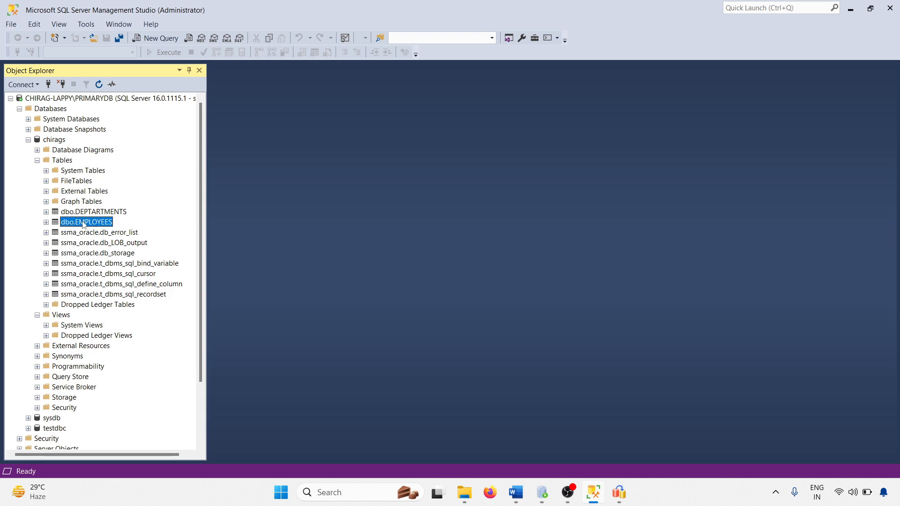
right_click(92, 222)
click(116, 251)
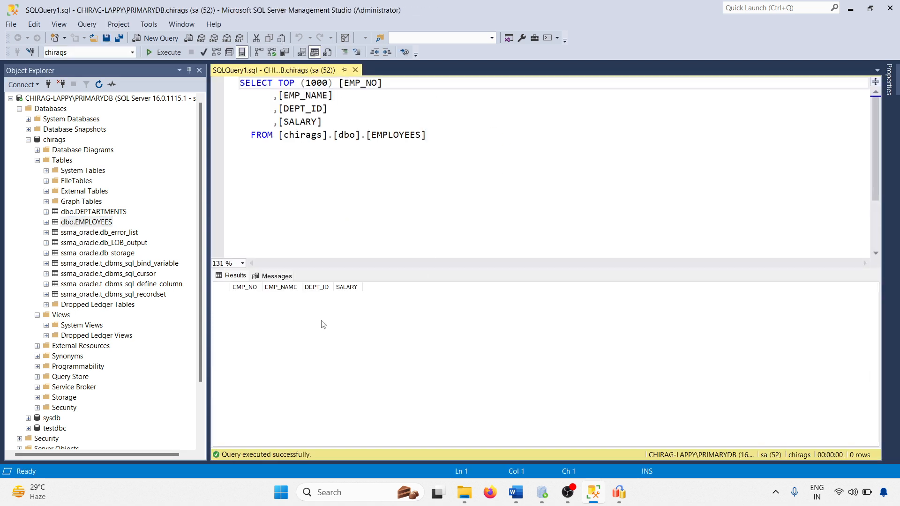
click(620, 493)
click(72, 94)
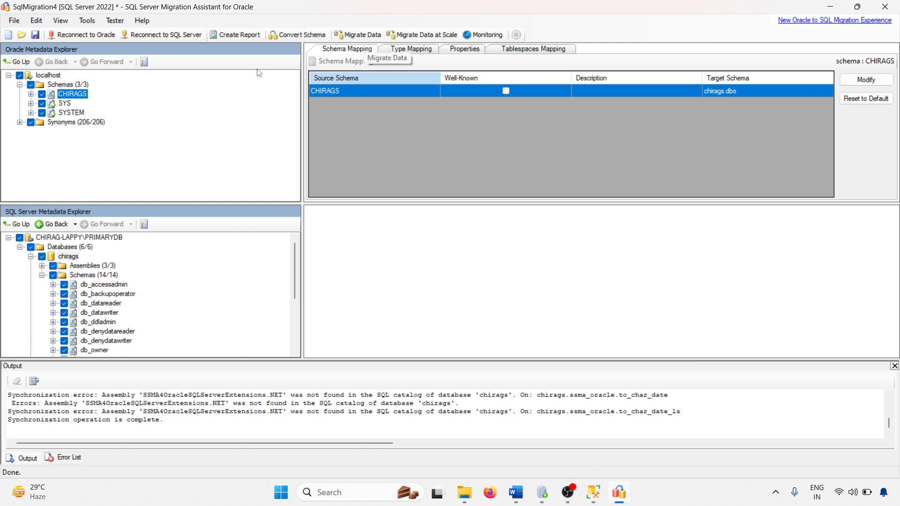
Migrate the CHIRAGS table data into chirags with Oracle and SQL Server passwords, confirming 2 tables migrated.
right_click(80, 99)
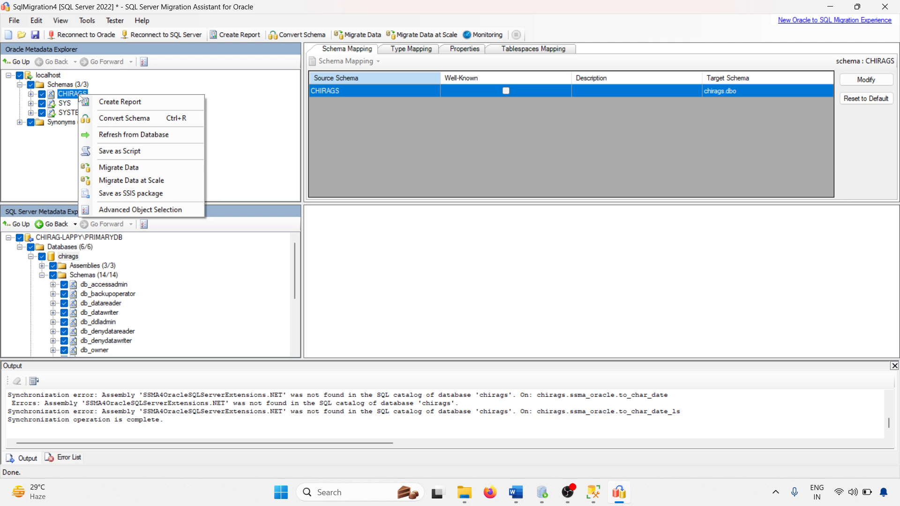
click(120, 168)
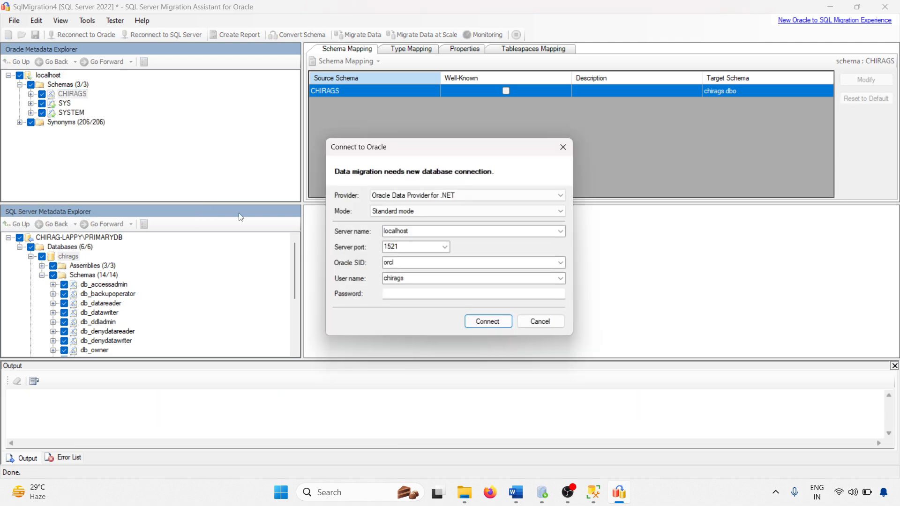
double_click(417, 279)
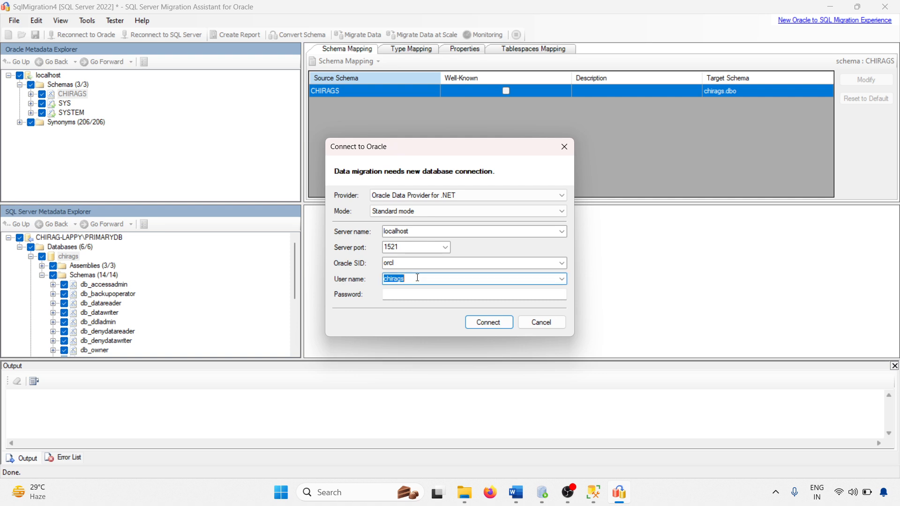
click(393, 295)
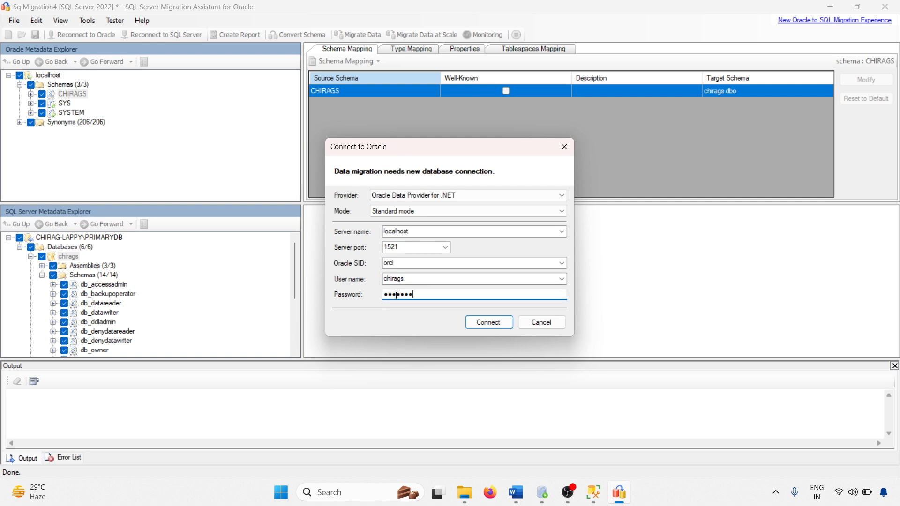
click(488, 322)
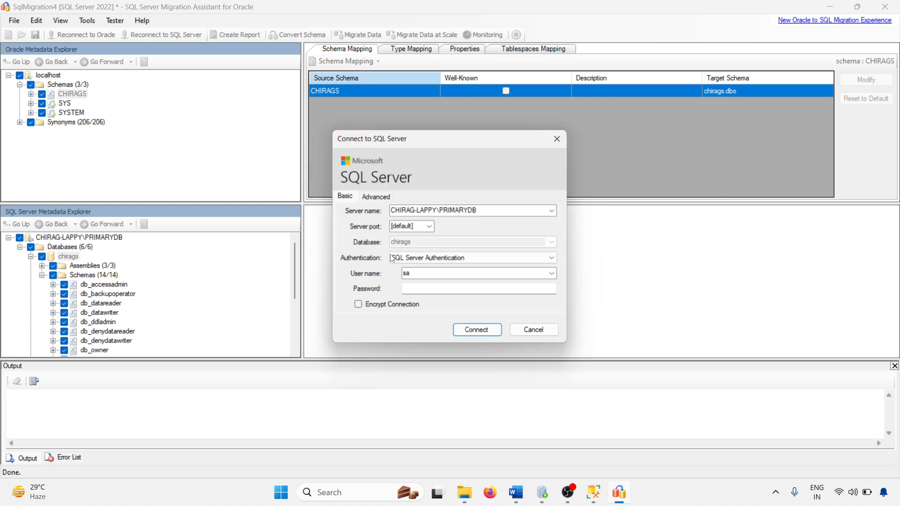
click(446, 291)
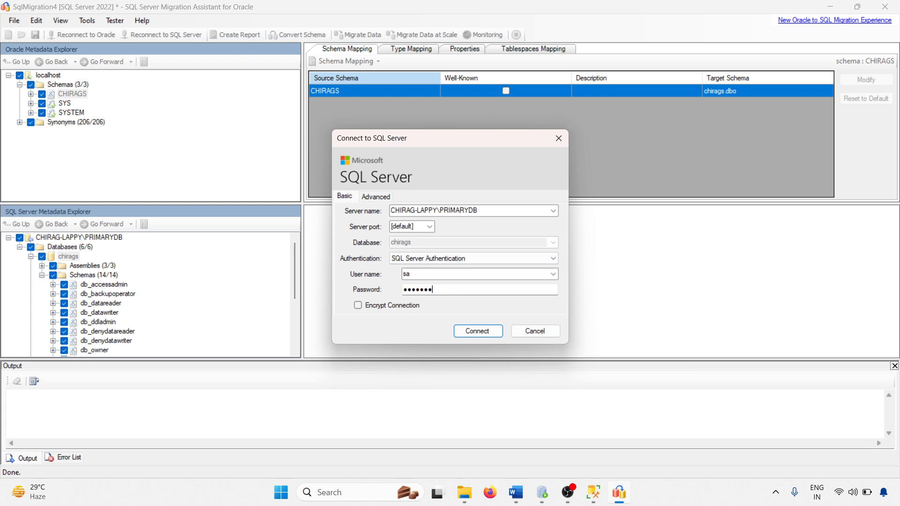
click(471, 331)
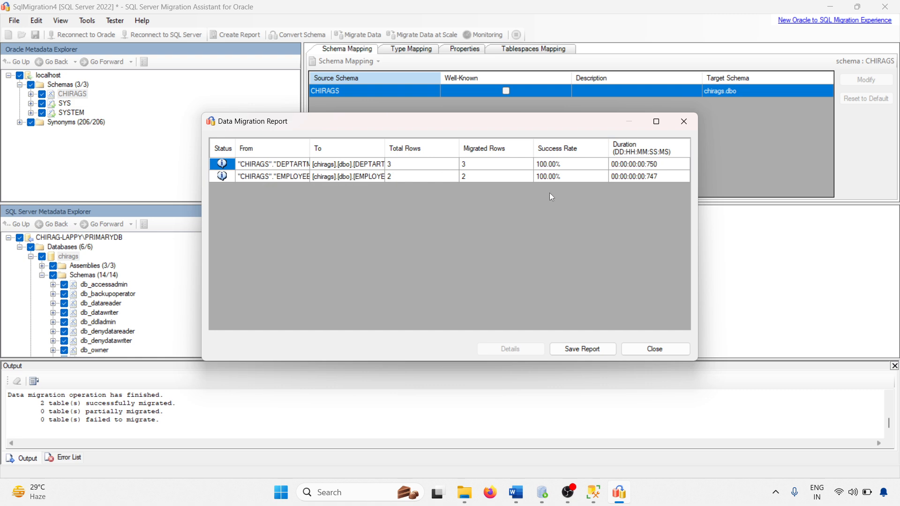
drag(310, 148, 387, 145)
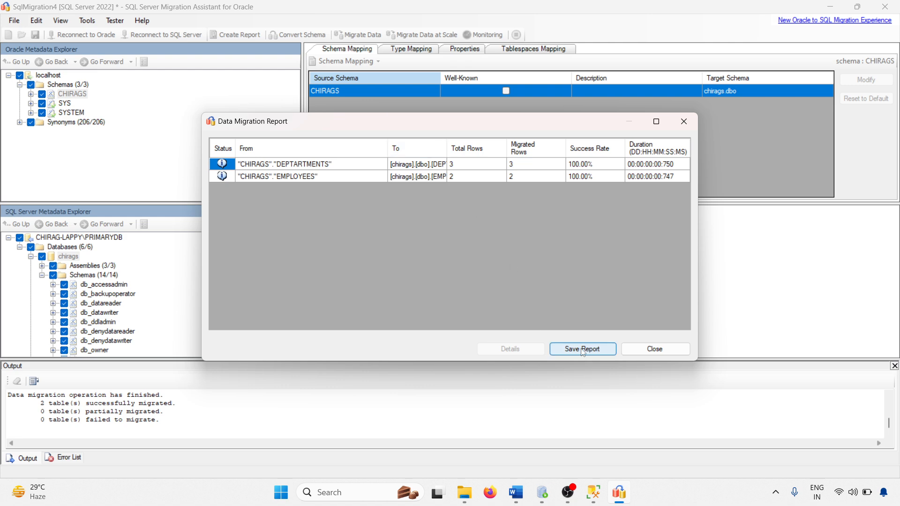
click(652, 347)
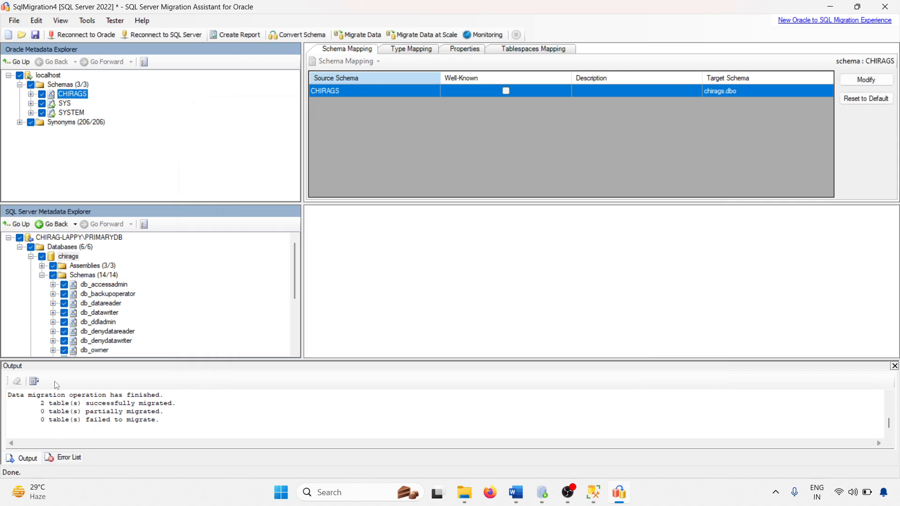
Rerun the EMPLOYEES query and select the top 1000 rows of dbo.DEPARTMENTS in SSMS.
click(595, 493)
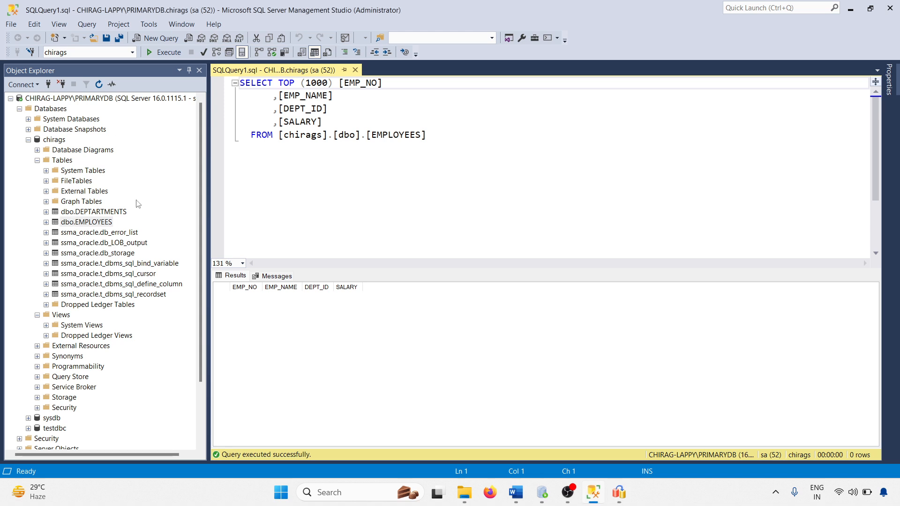
click(319, 149)
click(164, 52)
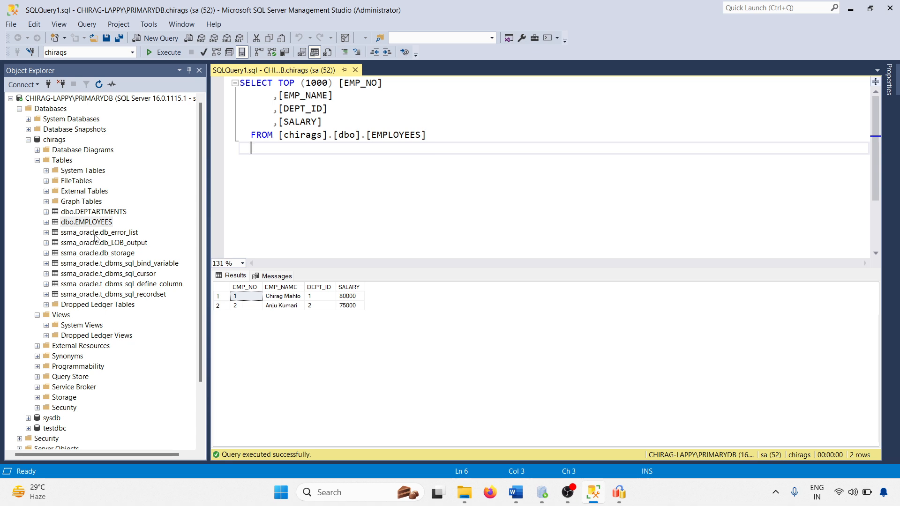
right_click(97, 214)
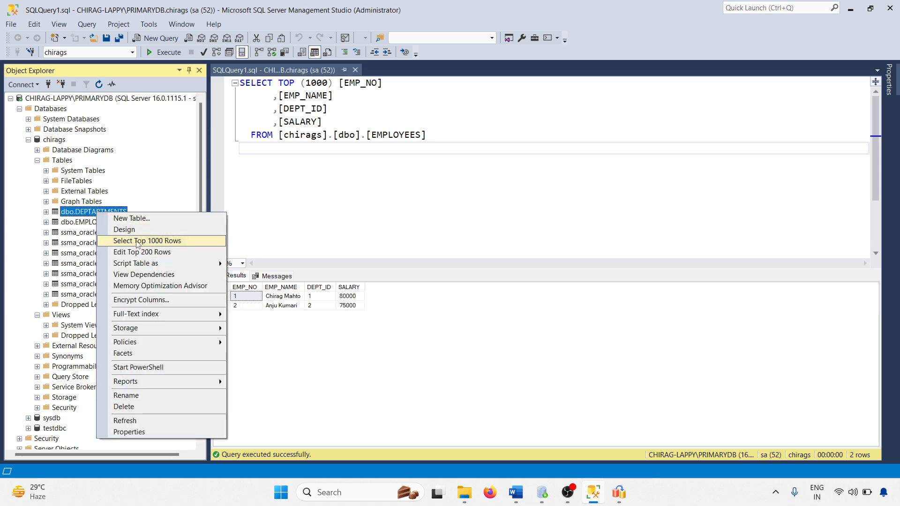
click(137, 240)
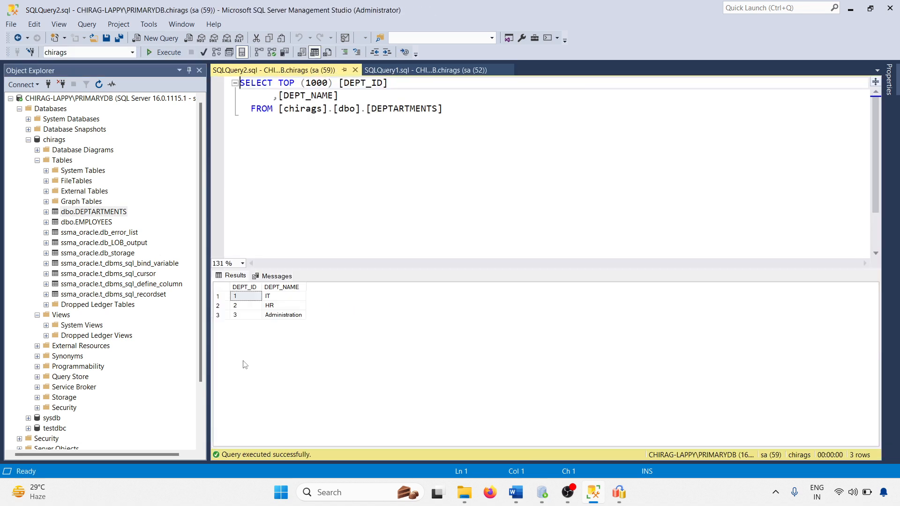
Refresh the Views folder to show the migrated dbo.ALLEMPLOYEES view.
right_click(60, 314)
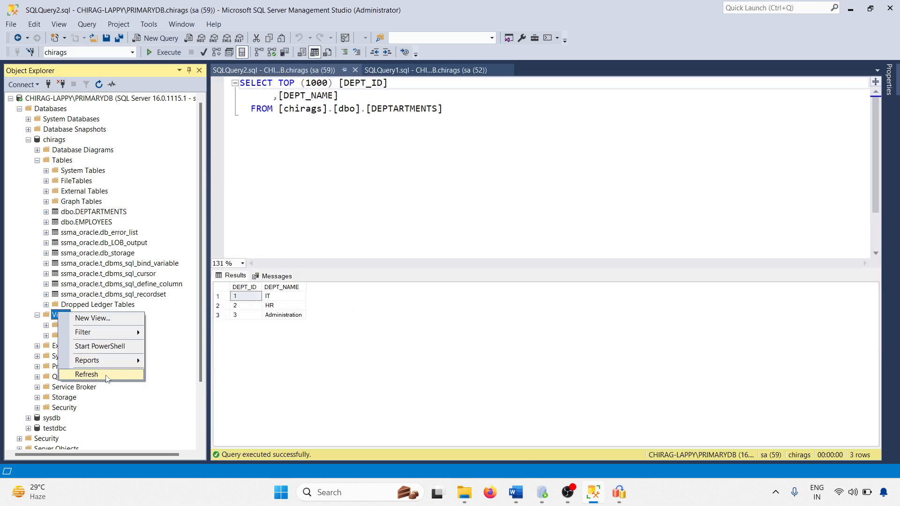
click(93, 375)
click(88, 335)
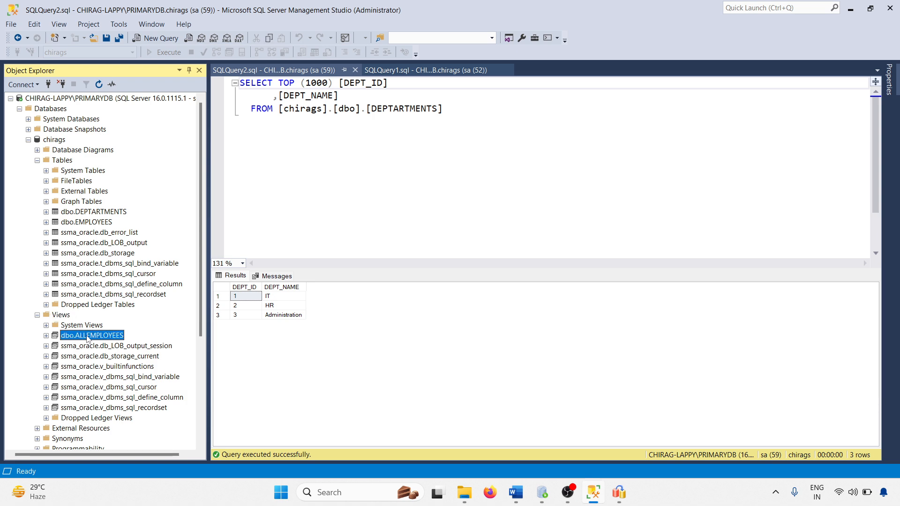
scroll(88, 337, down, 1)
scroll(89, 311, down, 4)
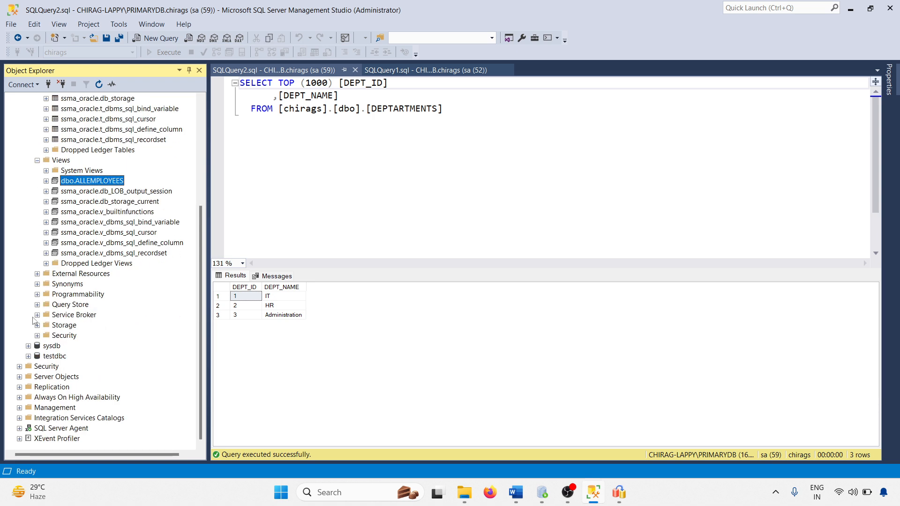
Expand Programmability > Stored Procedures to find the migrated dbo.REMOVE_EMP procedure.
click(37, 295)
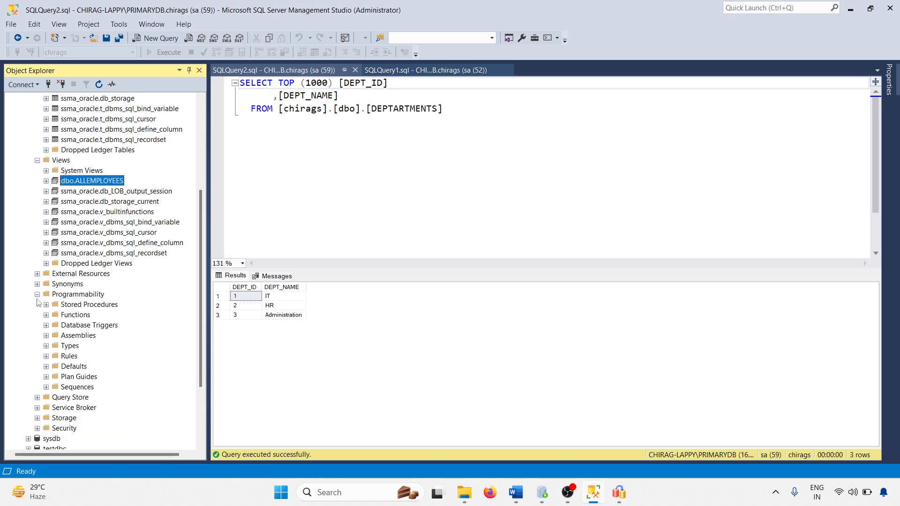
click(46, 305)
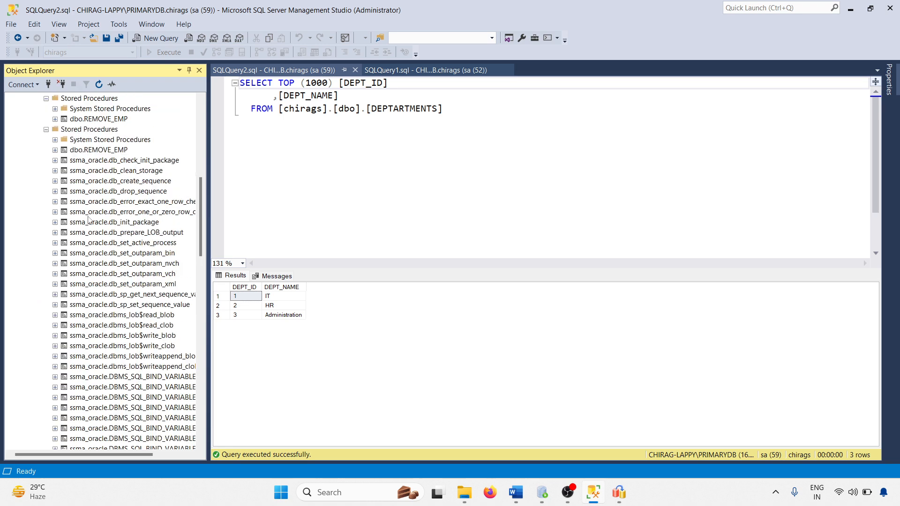
scroll(94, 281, up, 4)
click(93, 243)
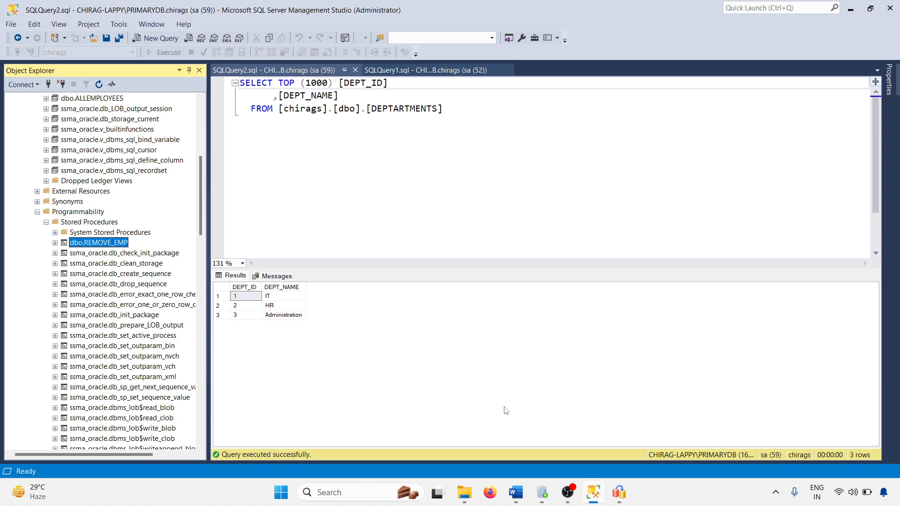
Compare against the original REMOVE_EMP procedure in Oracle SQL Developer.
click(552, 497)
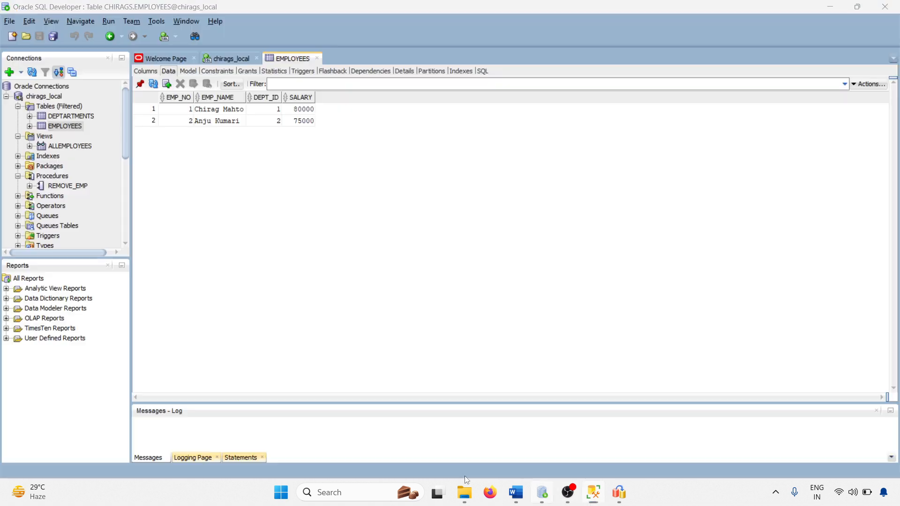
click(79, 187)
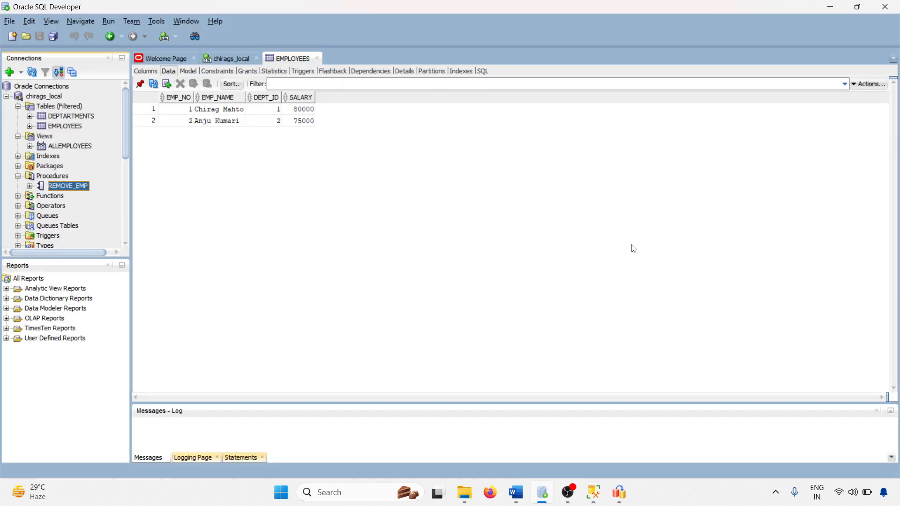
click(831, 7)
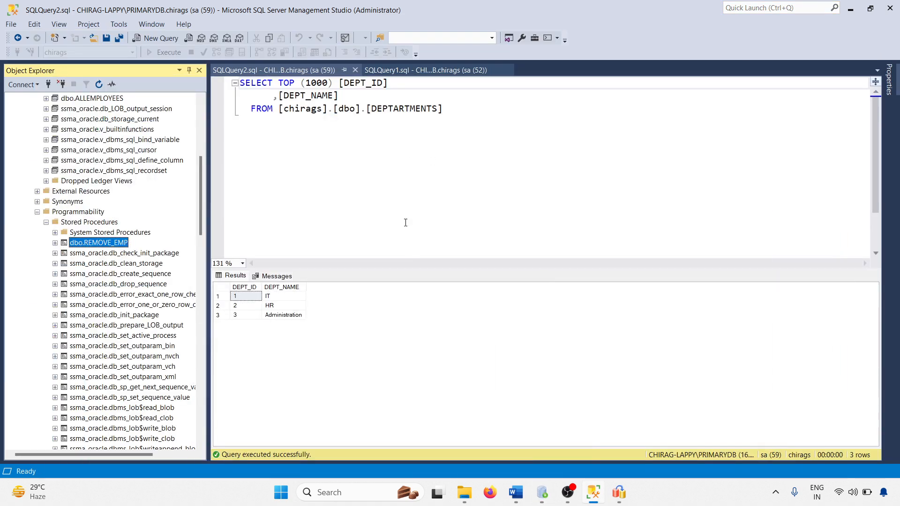
click(517, 499)
scroll(389, 311, up, 5)
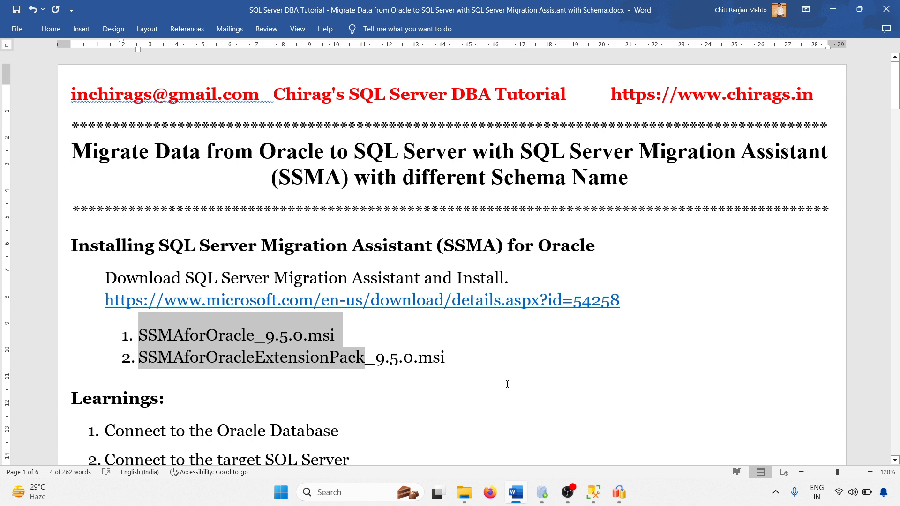
Scroll the tutorial document to the six-step Learnings list and Note section.
scroll(445, 347, down, 9)
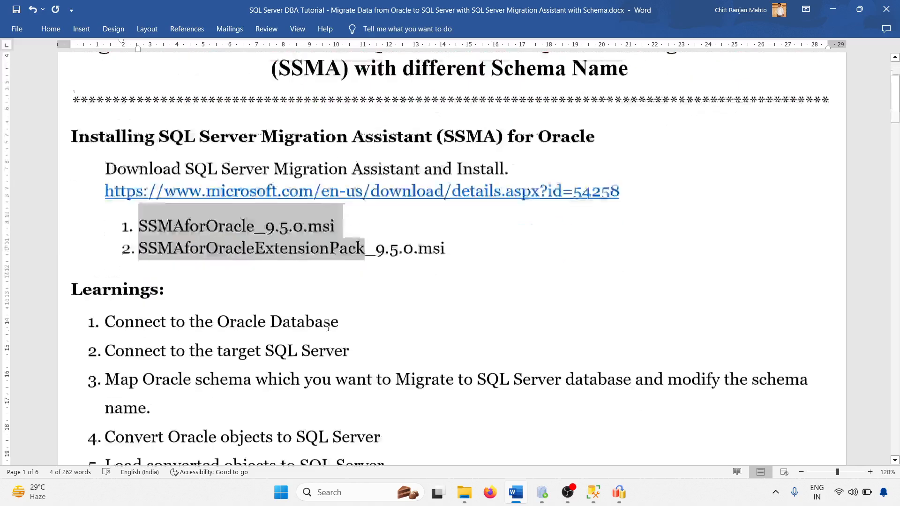
scroll(281, 318, up, 3)
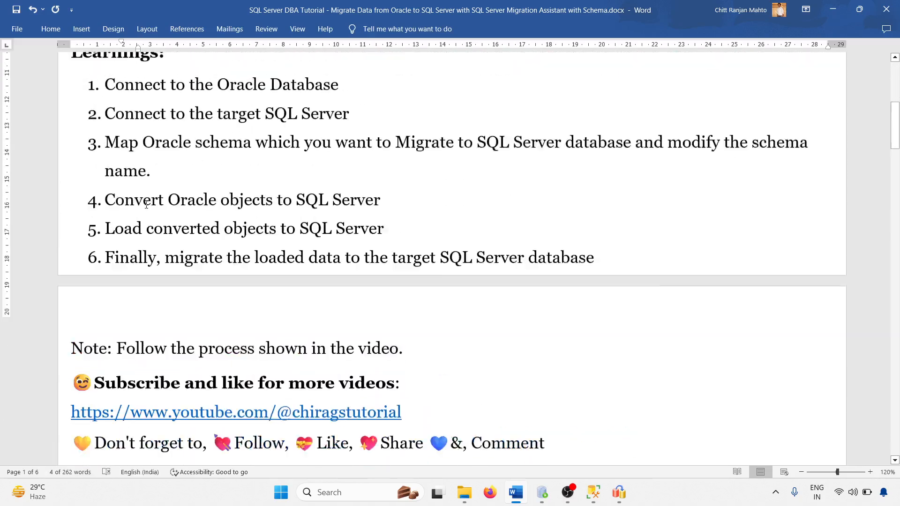
scroll(242, 197, down, 1)
scroll(258, 253, down, 3)
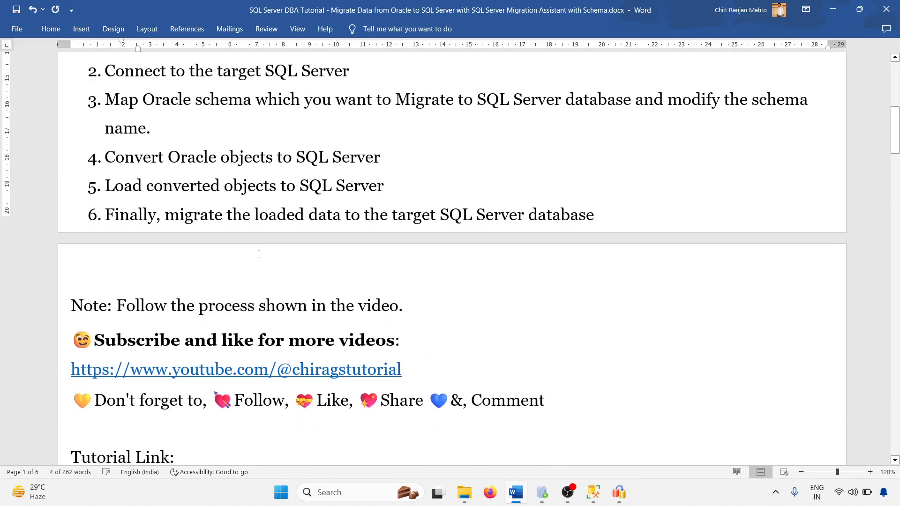